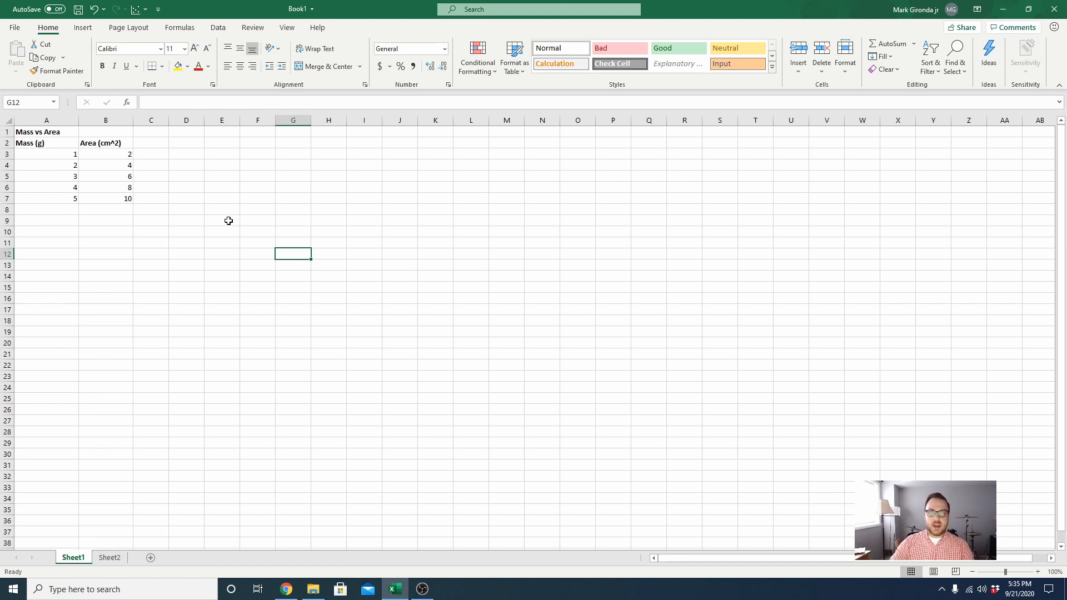
- Look over the mass and area data for Objects 1 to 3 on Sheet2 and return to Sheet1
{"action": "left_click", "coordinate": [110, 558]}
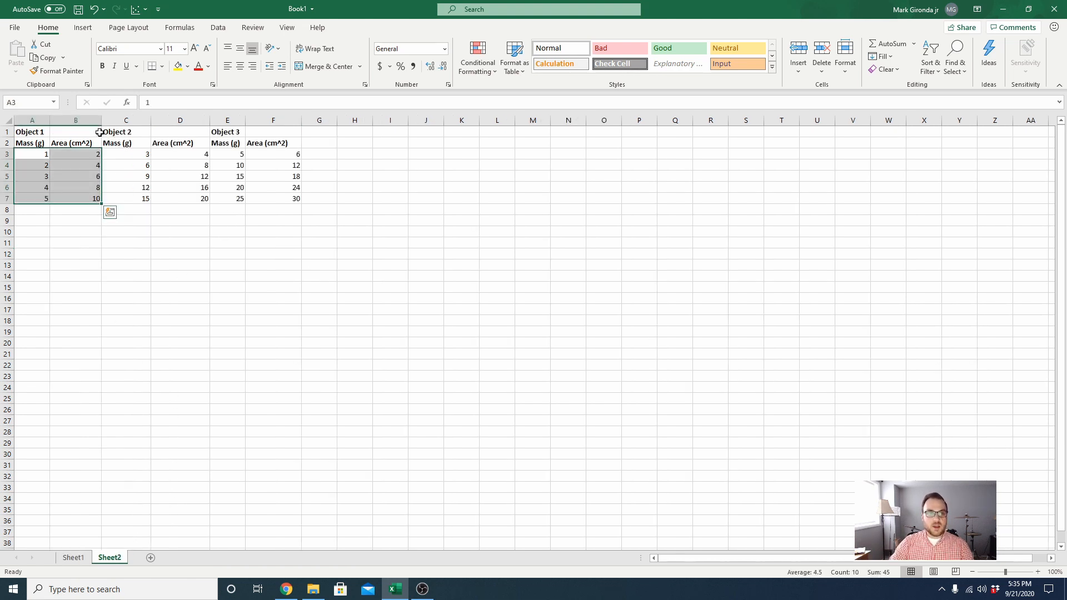
{"action": "left_click", "coordinate": [195, 294]}
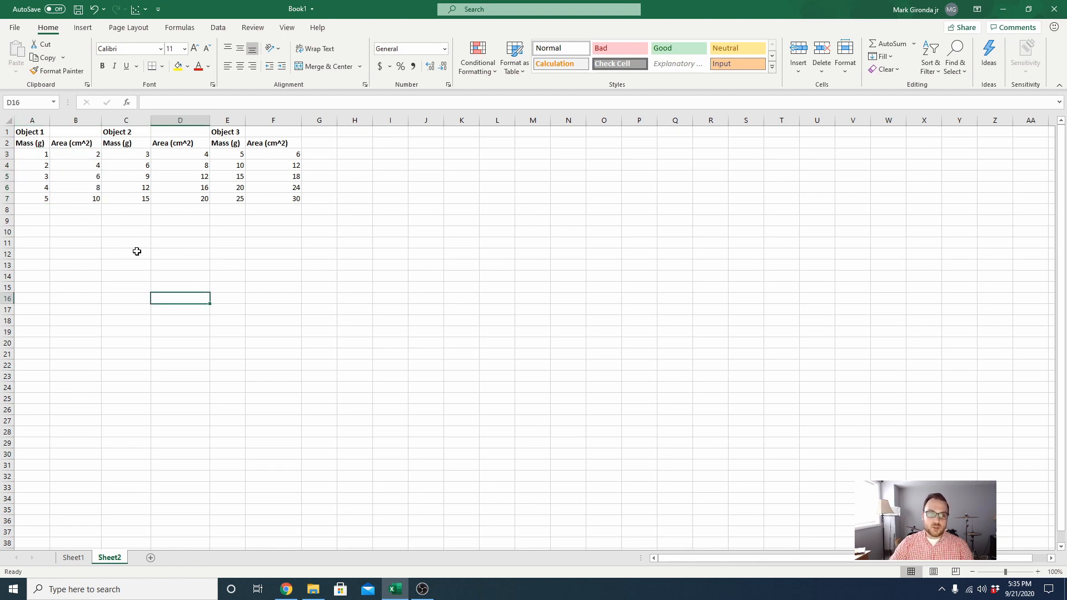
{"action": "left_click", "coordinate": [66, 560]}
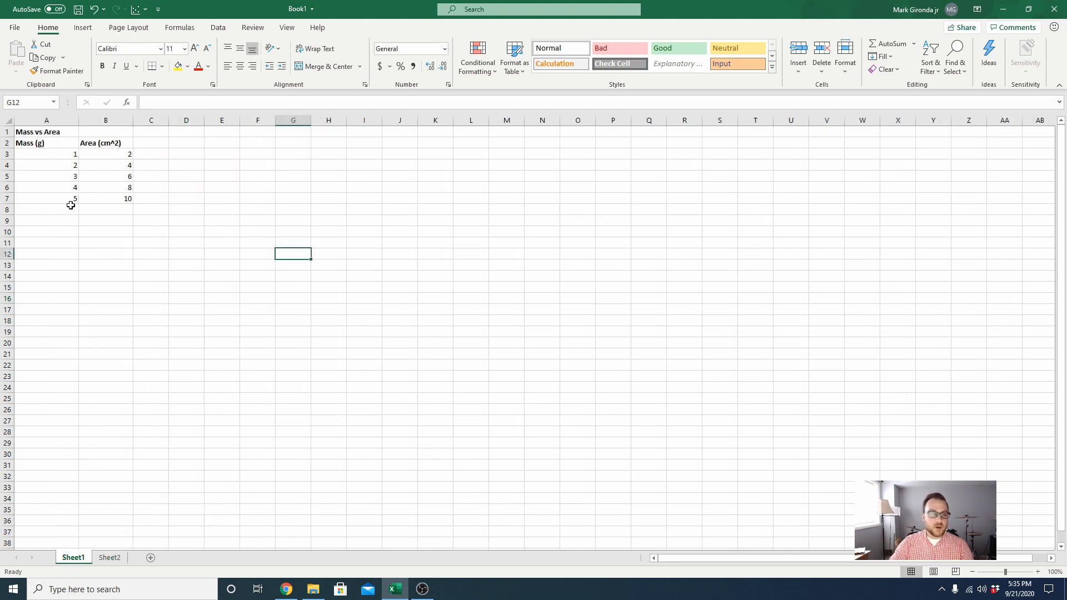
- Insert a plain scatter chart from the mass and area data in A2:B7 and place it right beside the table
{"action": "left_click_drag", "start_coordinate": [38, 145], "coordinate": [117, 201]}
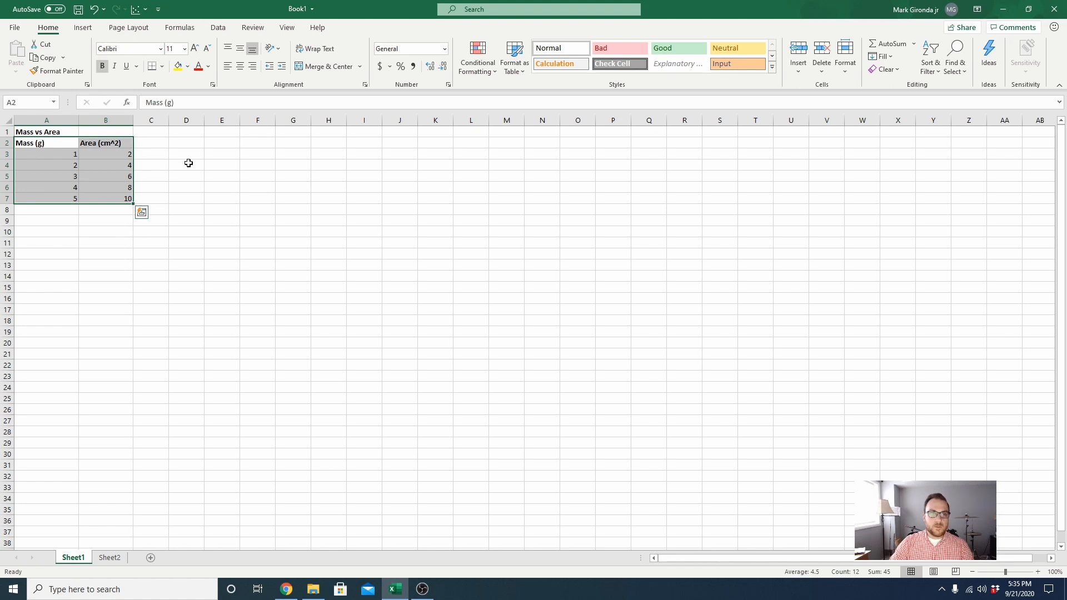
{"action": "left_click", "coordinate": [84, 29]}
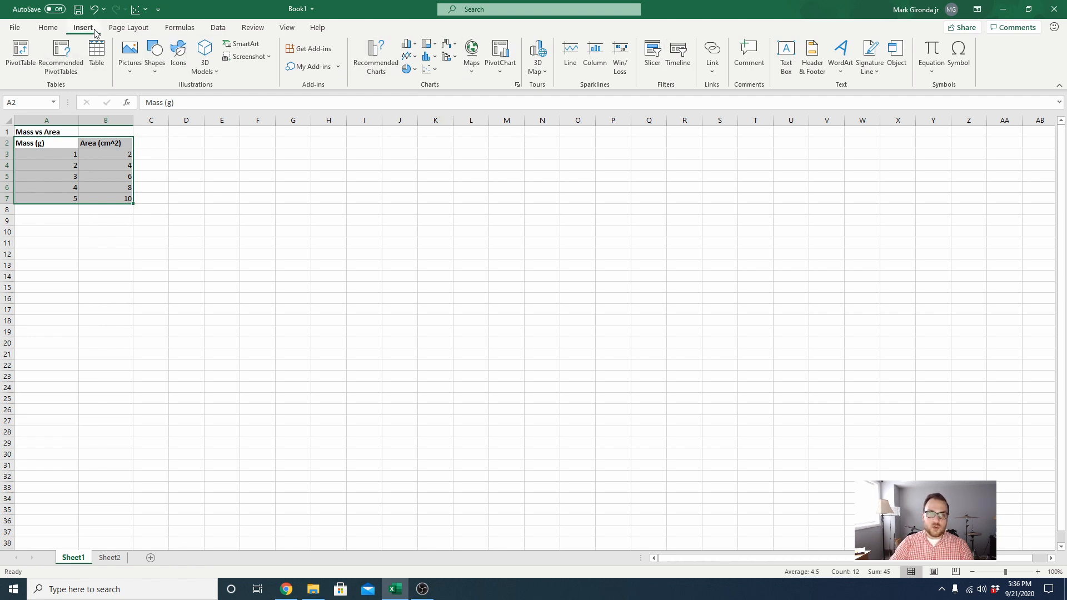
{"action": "left_click", "coordinate": [429, 73]}
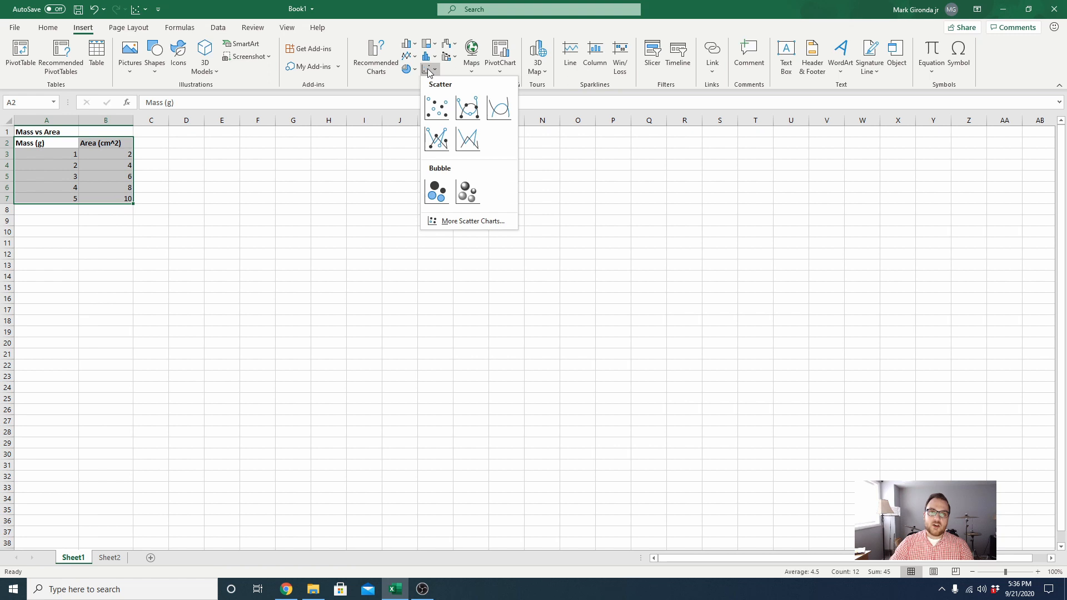
{"action": "left_click", "coordinate": [440, 113]}
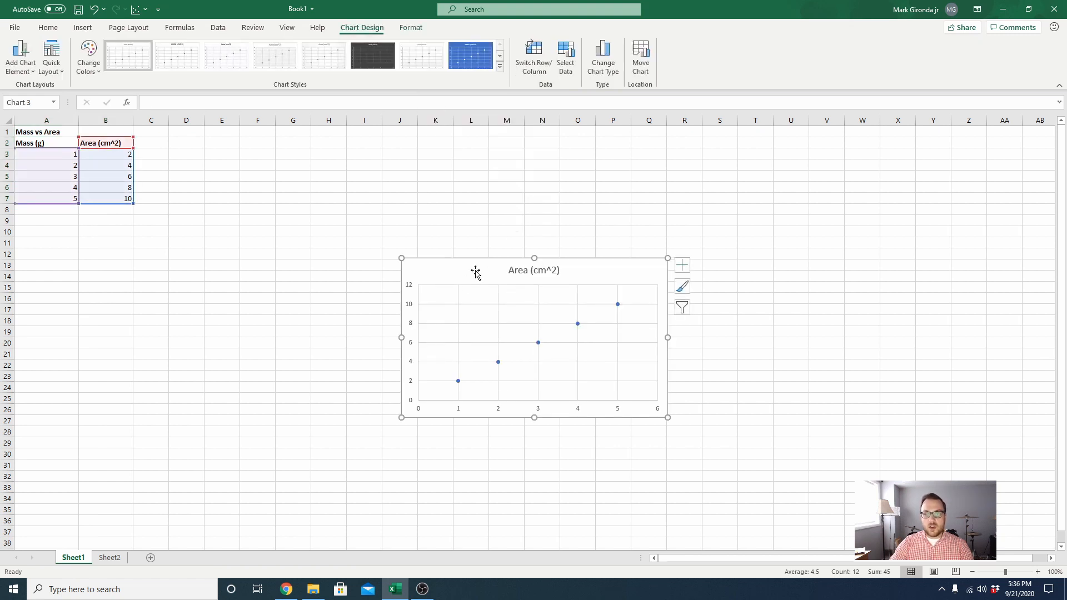
{"action": "left_click_drag", "start_coordinate": [477, 271], "coordinate": [415, 241]}
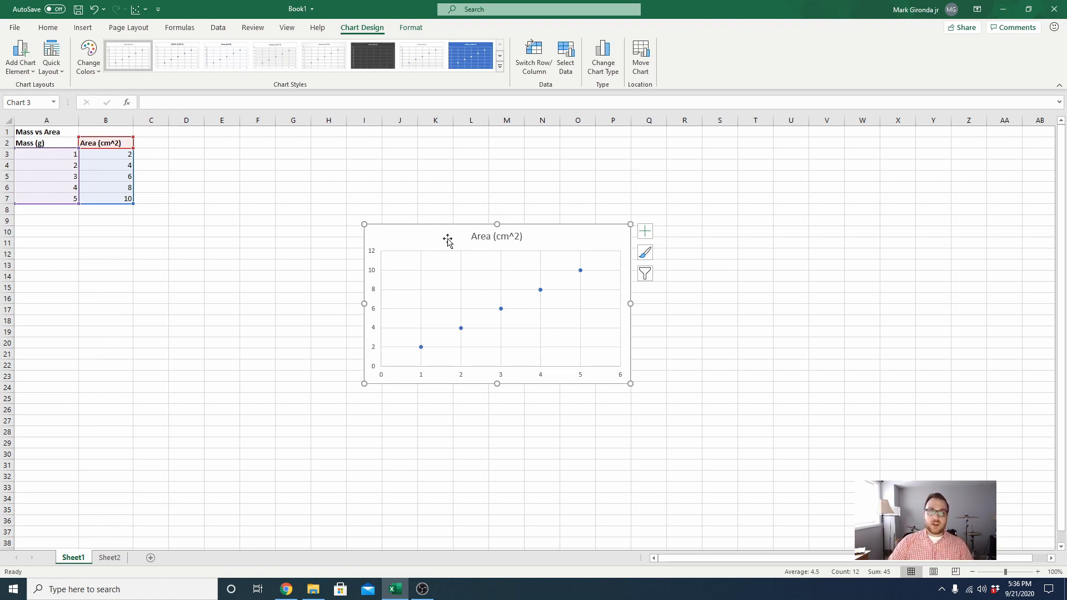
{"action": "mouse_move", "coordinate": [415, 235]}
{"action": "left_mouse_down"}
{"action": "mouse_move", "coordinate": [281, 229]}
{"action": "mouse_move", "coordinate": [608, 255]}
{"action": "mouse_move", "coordinate": [207, 169]}
{"action": "mouse_move", "coordinate": [229, 183]}
{"action": "mouse_move", "coordinate": [201, 150]}
{"action": "left_mouse_up"}
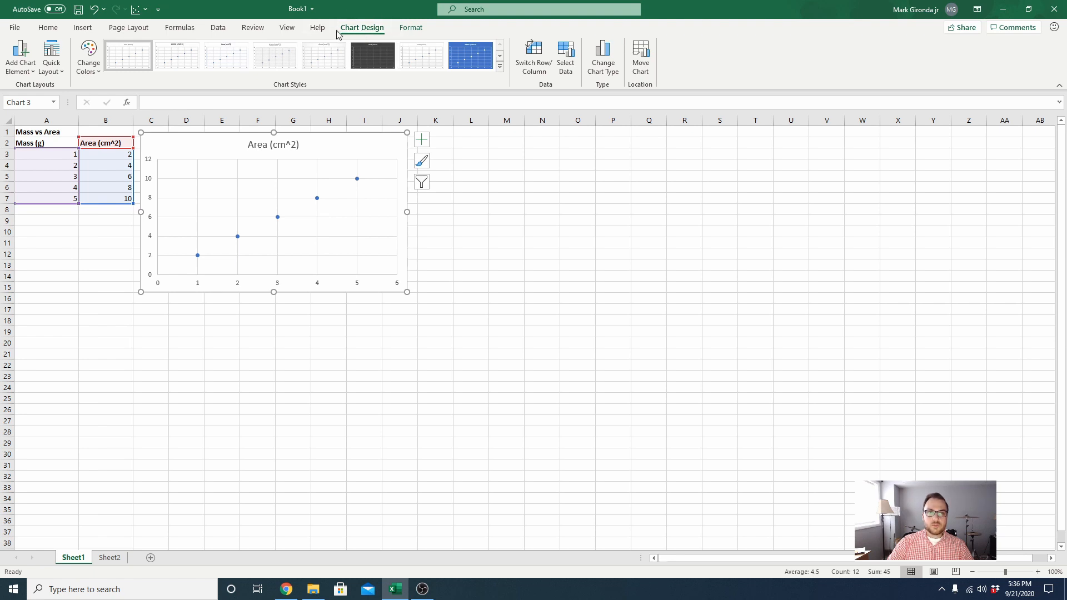
- Edit the chart's data series so that its name comes from the Mass vs Area heading in cell A1
{"action": "left_click", "coordinate": [572, 64]}
{"action": "left_click_drag", "start_coordinate": [478, 163], "coordinate": [325, 314]}
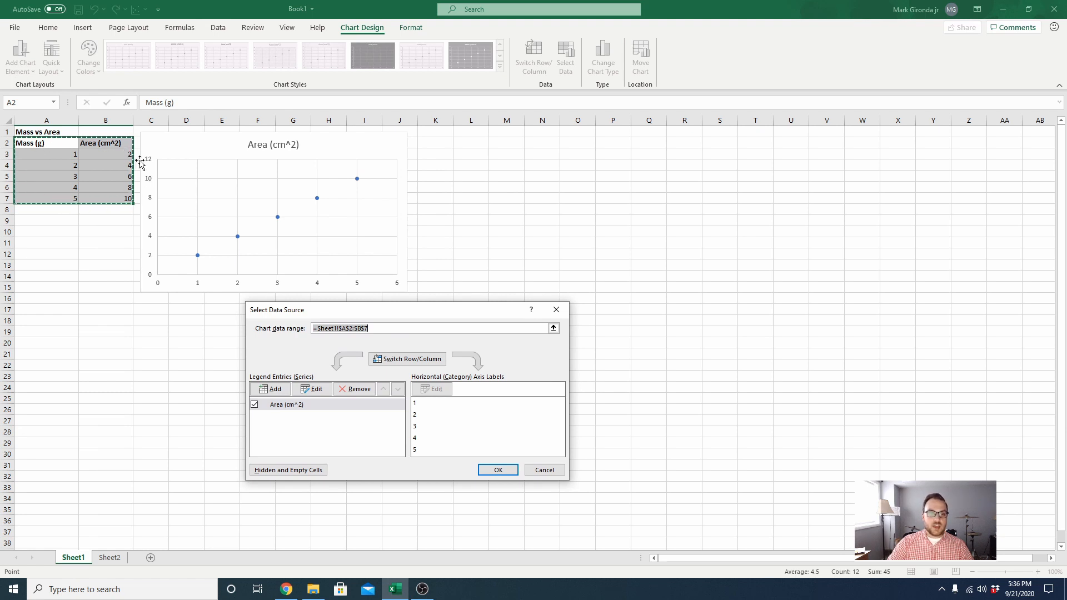
{"action": "left_click", "coordinate": [320, 389]}
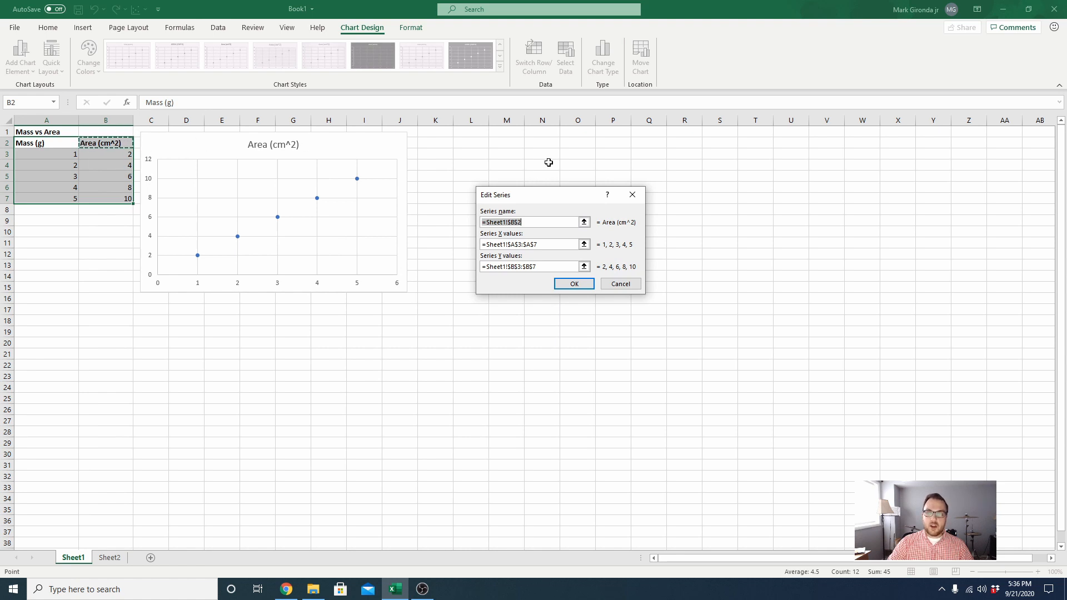
{"action": "left_click", "coordinate": [584, 223]}
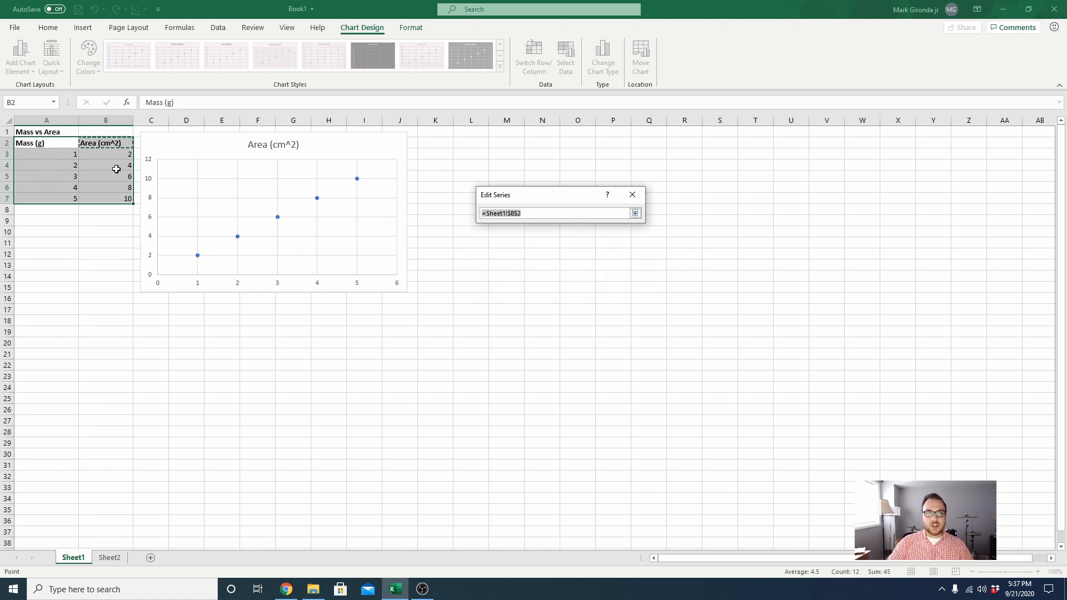
{"action": "left_click", "coordinate": [78, 134]}
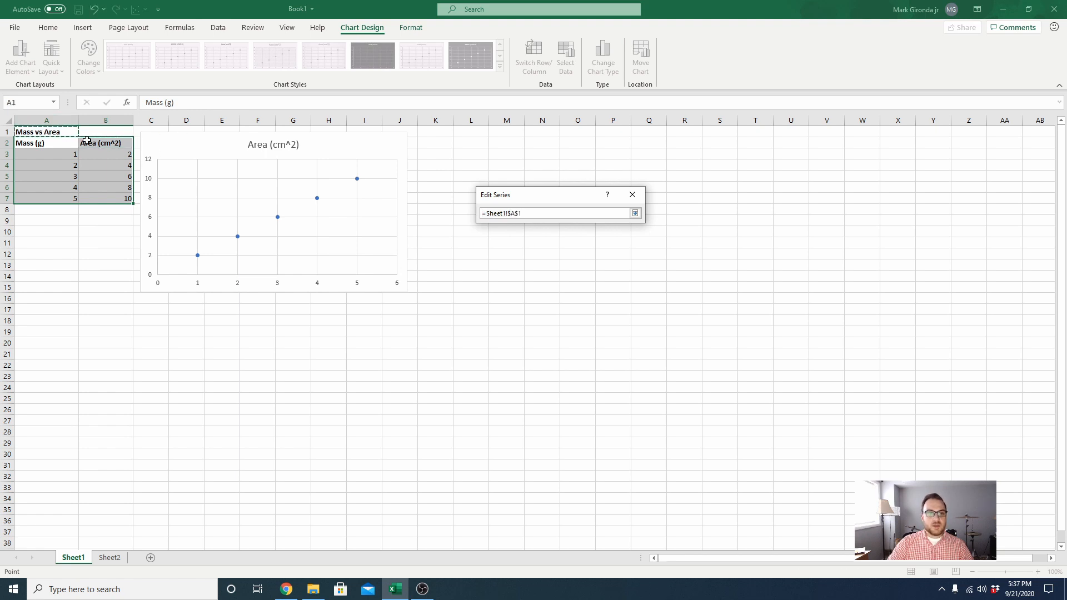
{"action": "left_click", "coordinate": [635, 213]}
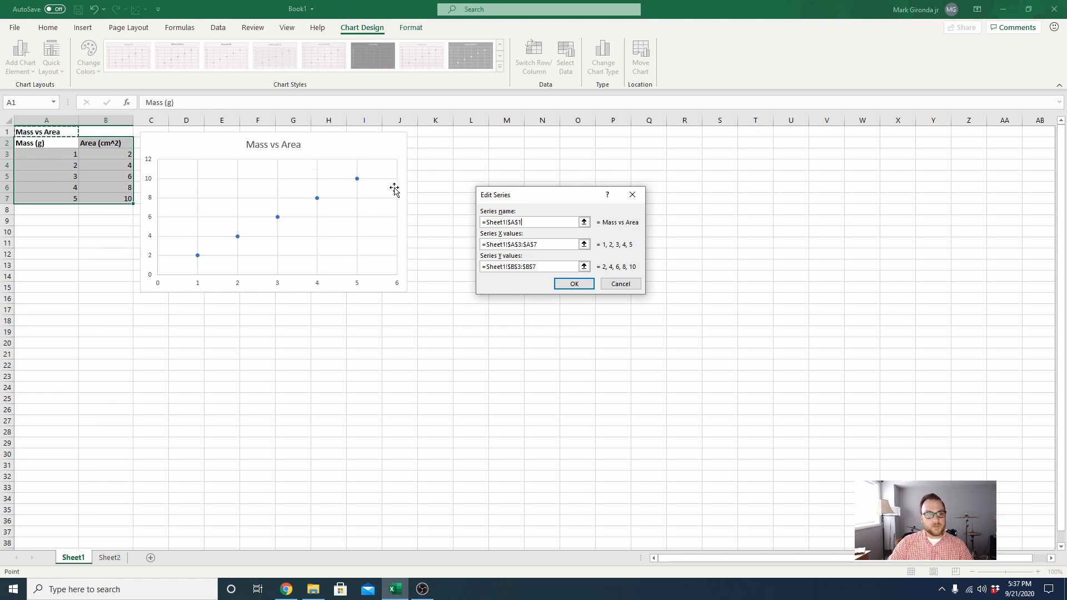
- Set the series X values to the area data in B3:B7
{"action": "left_click", "coordinate": [584, 244]}
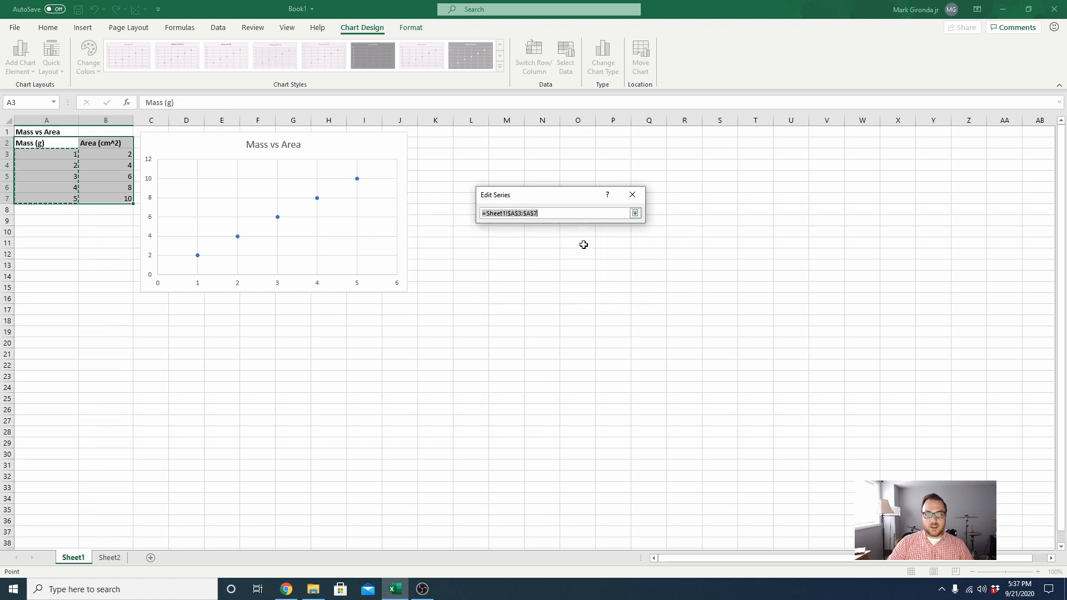
{"action": "left_click", "coordinate": [635, 213]}
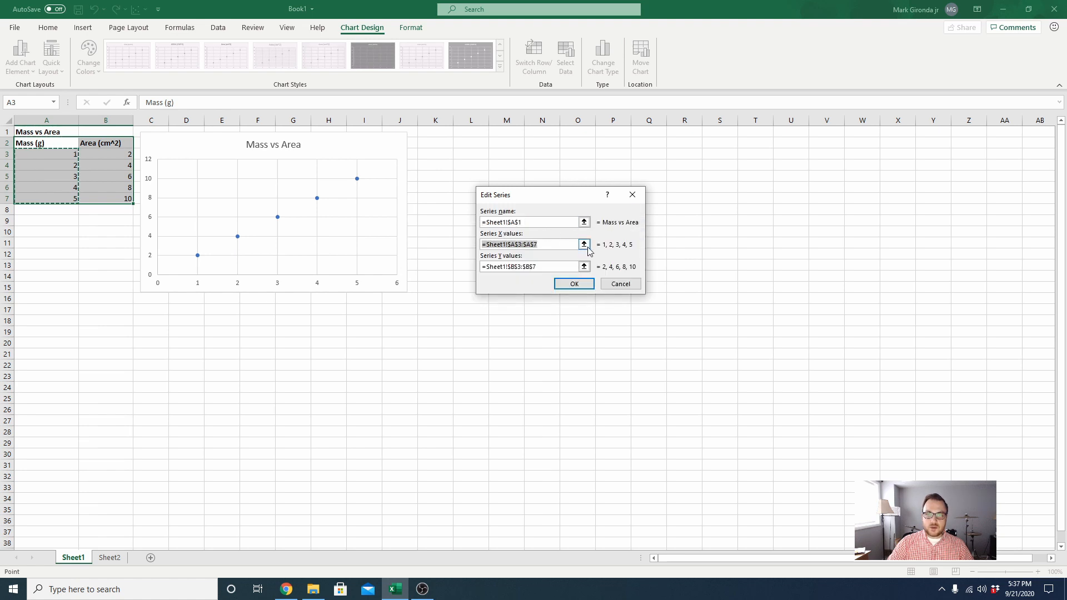
{"action": "left_click", "coordinate": [584, 246]}
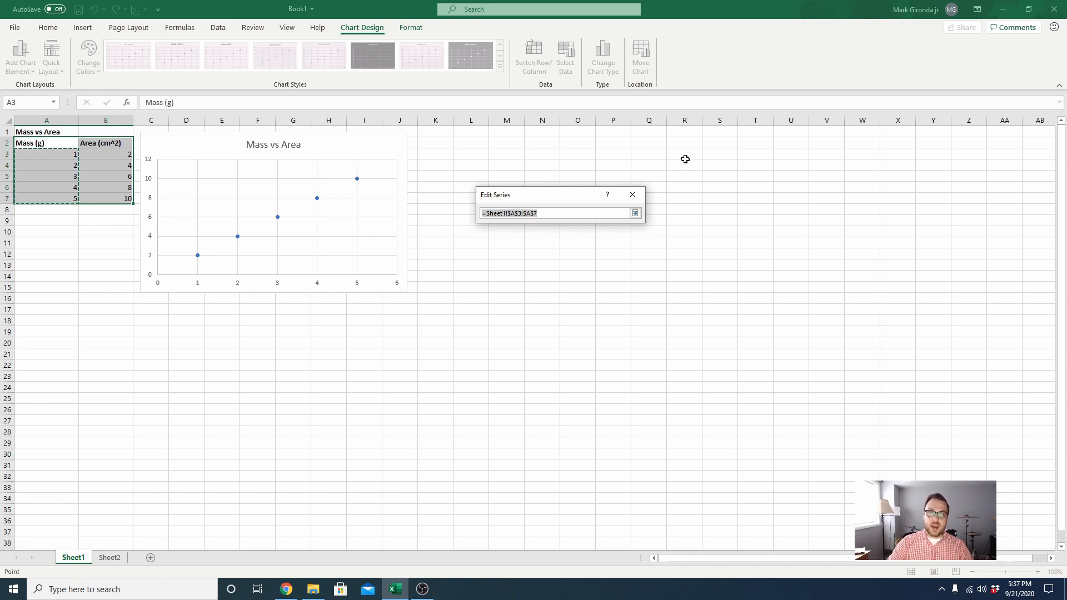
{"action": "left_click", "coordinate": [636, 213]}
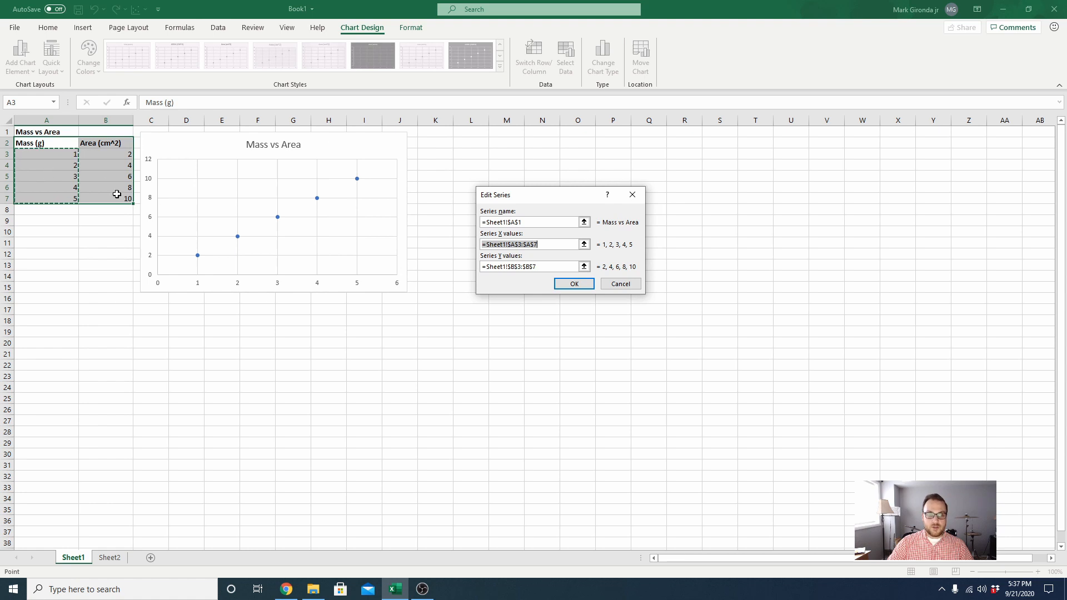
{"action": "left_click", "coordinate": [584, 244]}
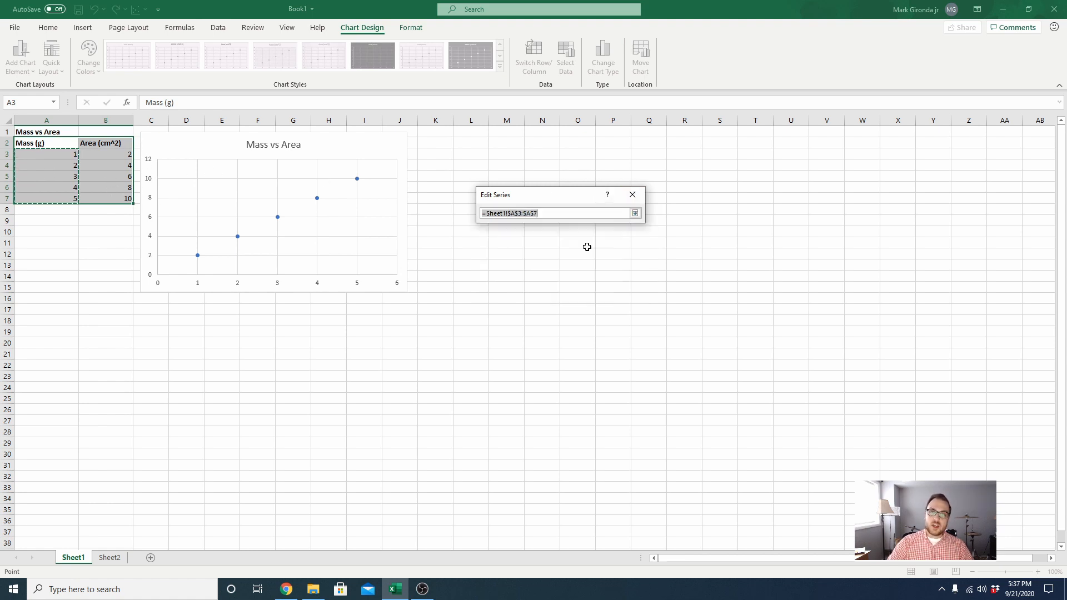
{"action": "left_click", "coordinate": [109, 155]}
{"action": "left_click_drag", "start_coordinate": [110, 155], "coordinate": [105, 204]}
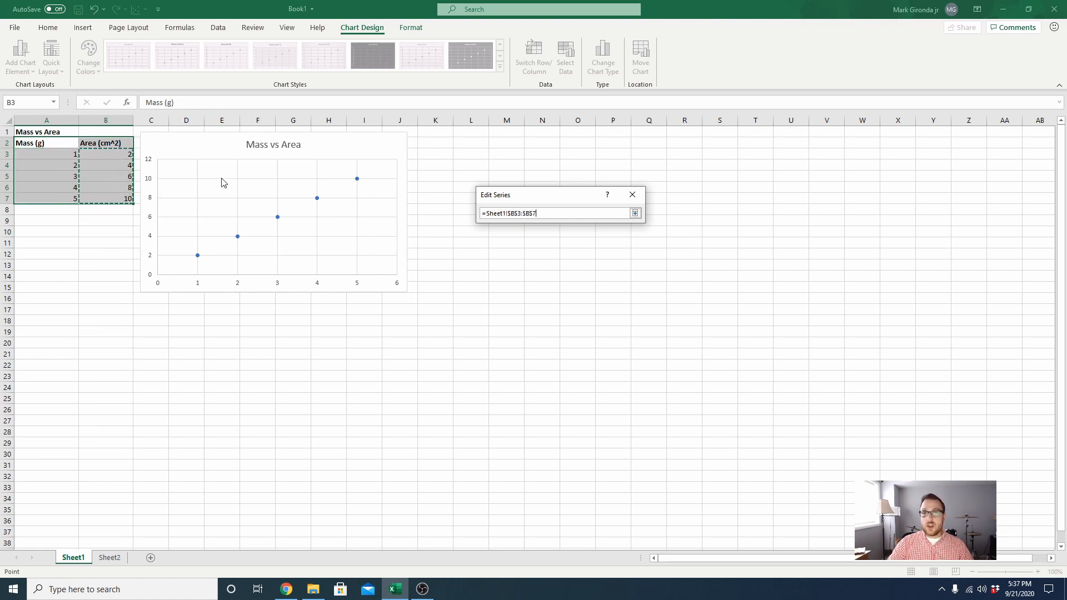
{"action": "left_click", "coordinate": [635, 214]}
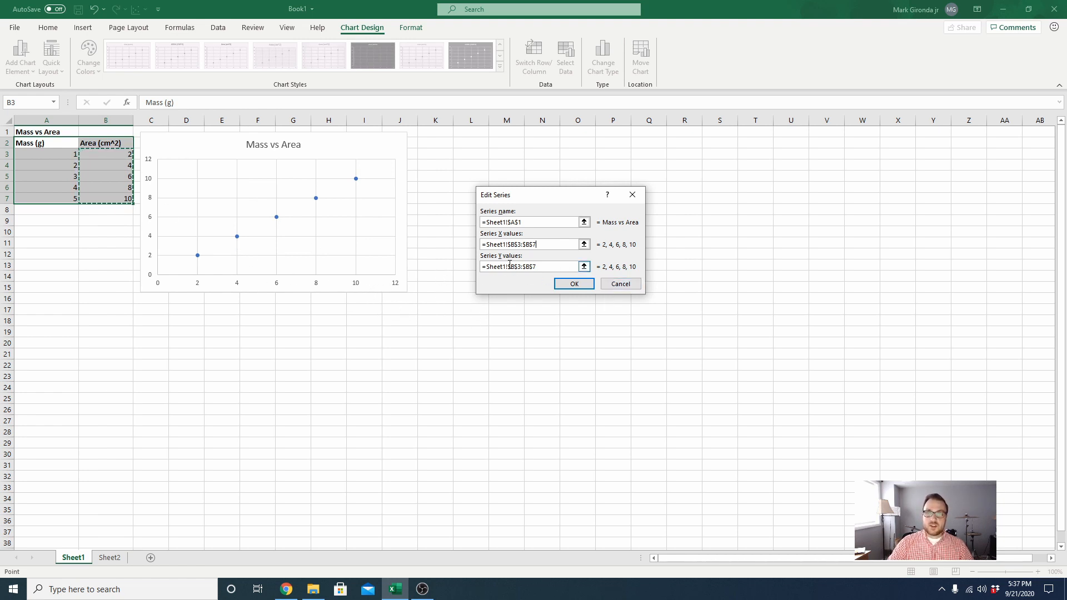
- Set the series Y values to the mass data in A3:A7 and accept the chart's data source changes
{"action": "left_click", "coordinate": [584, 267]}
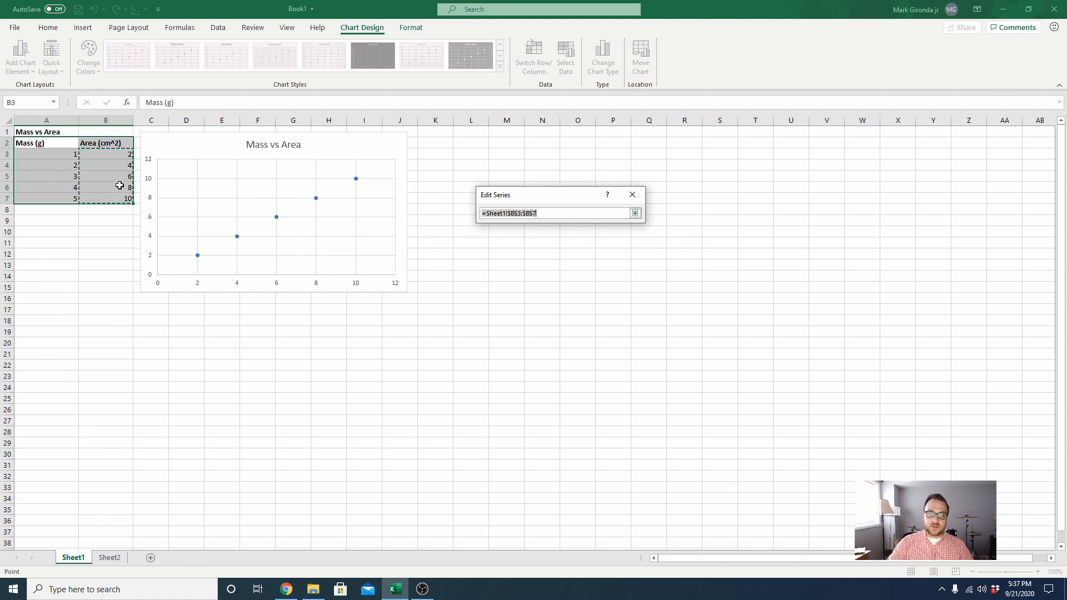
{"action": "left_click", "coordinate": [60, 154]}
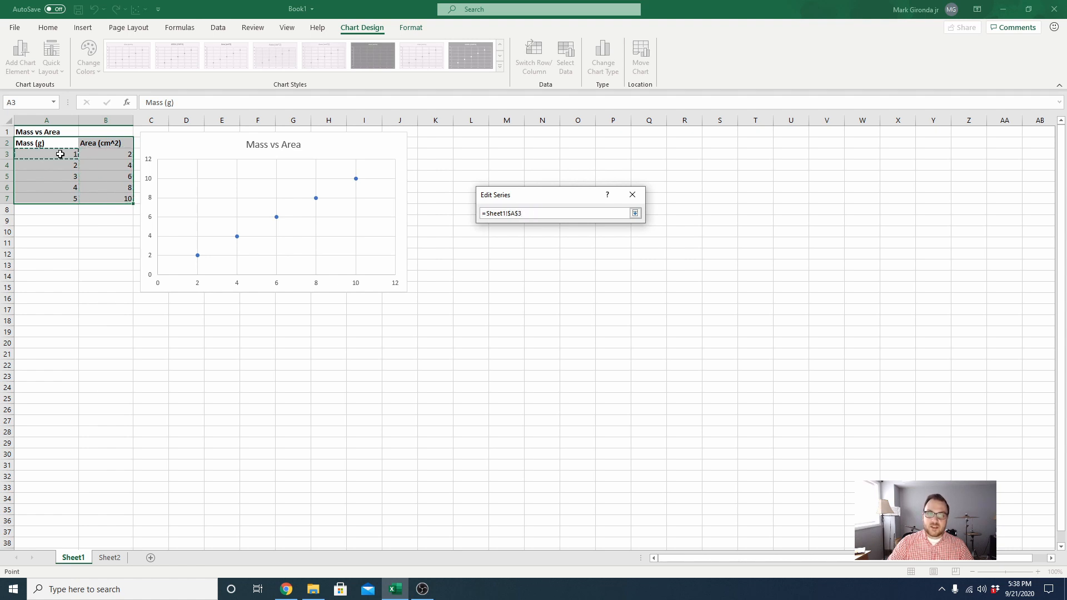
{"action": "left_click_drag", "start_coordinate": [60, 154], "coordinate": [52, 198]}
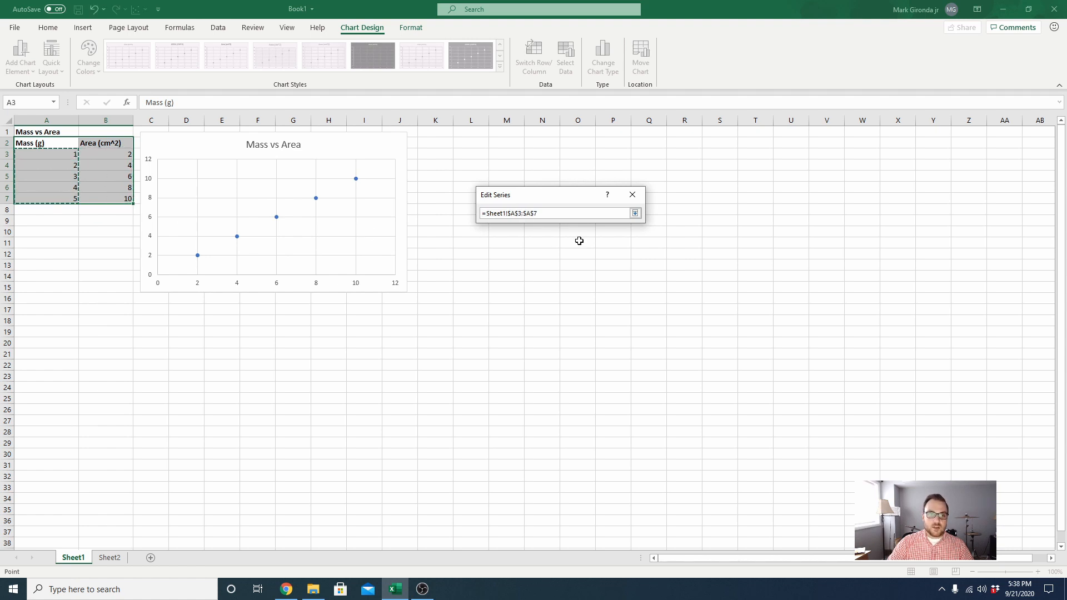
{"action": "left_click", "coordinate": [636, 213]}
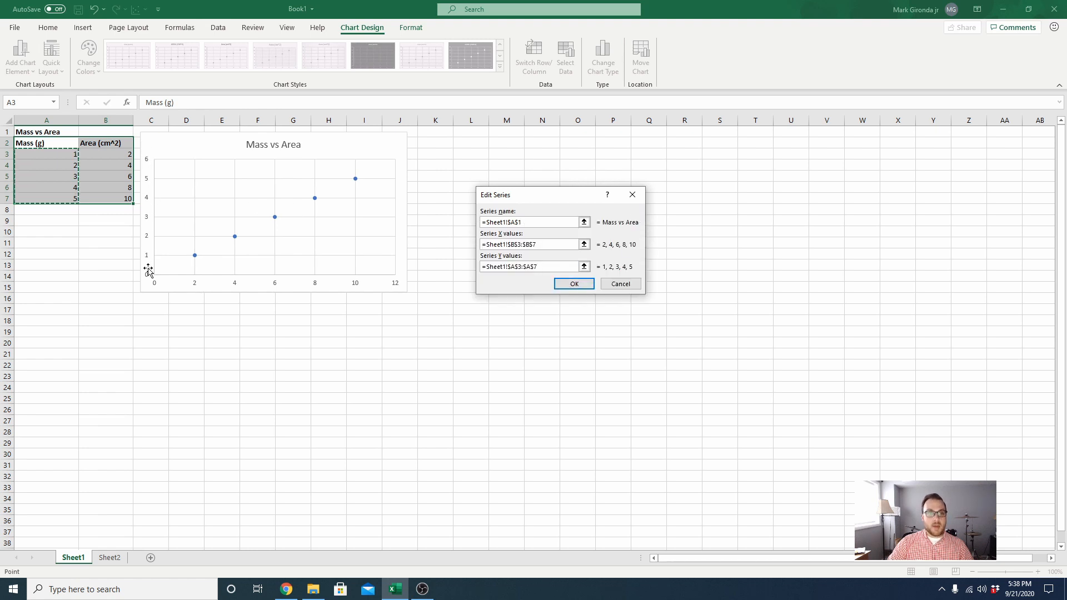
{"action": "left_click", "coordinate": [575, 286]}
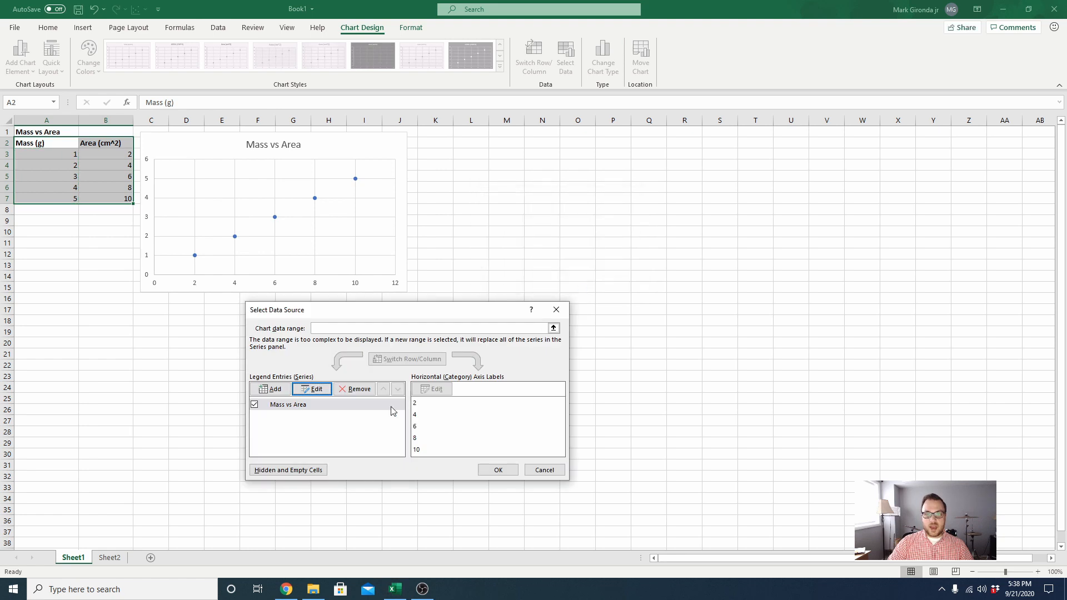
{"action": "left_click", "coordinate": [504, 472]}
- Shift the chart slightly away from the table and apply quick Layout 1 with axis titles and a legend
{"action": "mouse_move", "coordinate": [361, 153]}
{"action": "left_mouse_down"}
{"action": "mouse_move", "coordinate": [483, 250]}
{"action": "mouse_move", "coordinate": [421, 168]}
{"action": "mouse_move", "coordinate": [392, 145]}
{"action": "mouse_move", "coordinate": [381, 149]}
{"action": "left_mouse_up"}
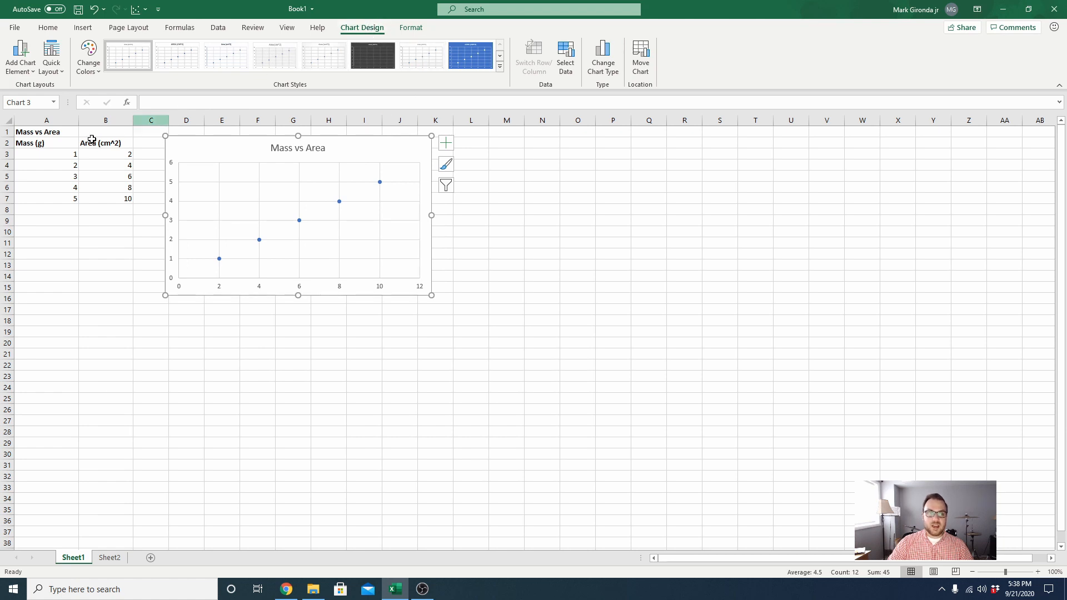
{"action": "left_click", "coordinate": [51, 61]}
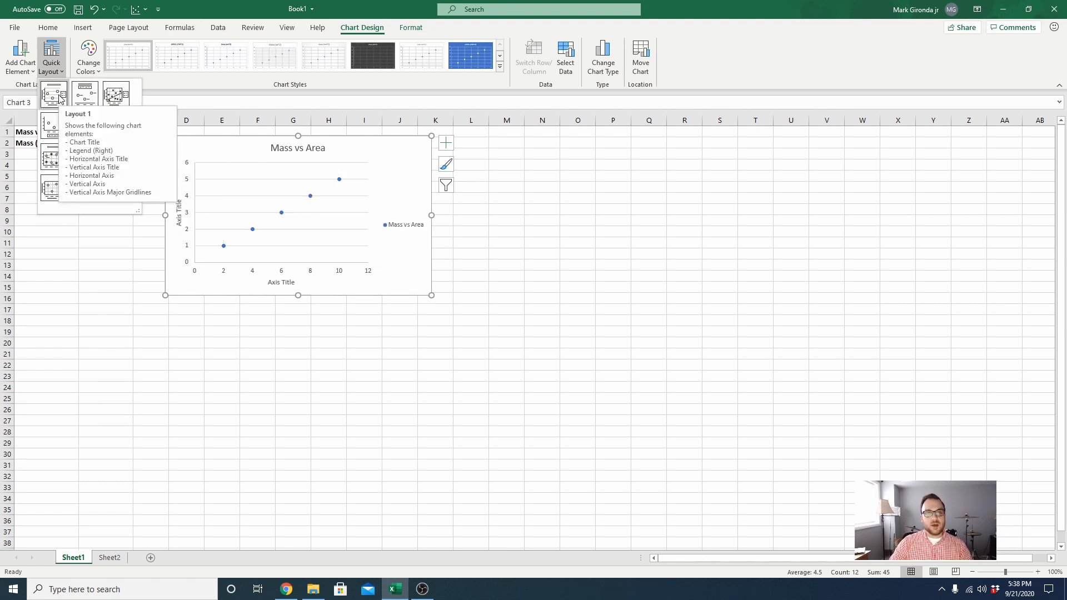
{"action": "left_click", "coordinate": [60, 98]}
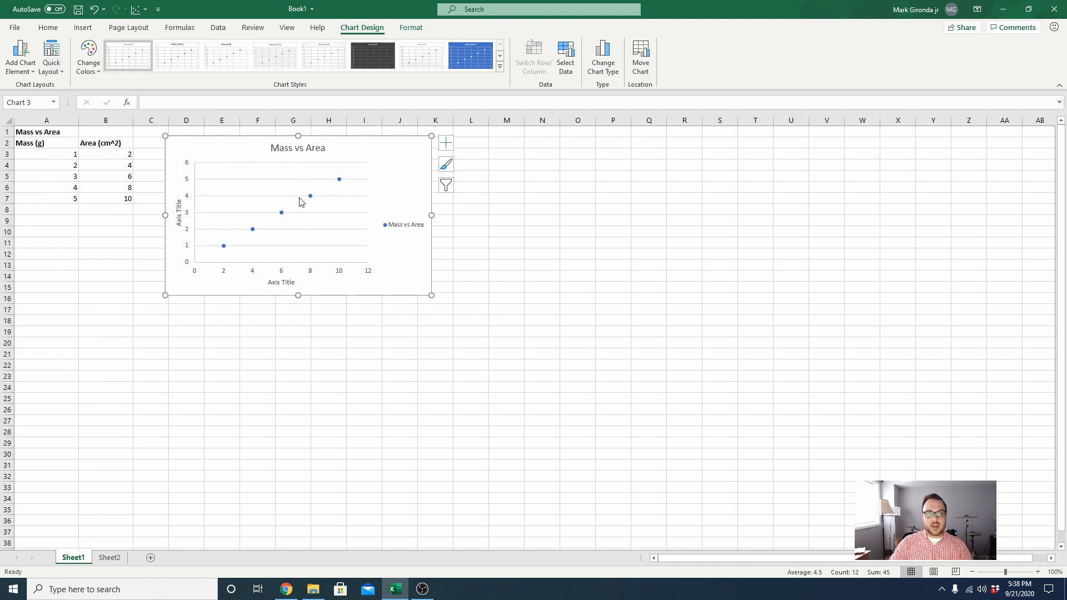
- Title the chart's horizontal axis Area and its vertical axis Mass
{"action": "double_click", "coordinate": [285, 282]}
{"action": "triple_click", "coordinate": [282, 283]}
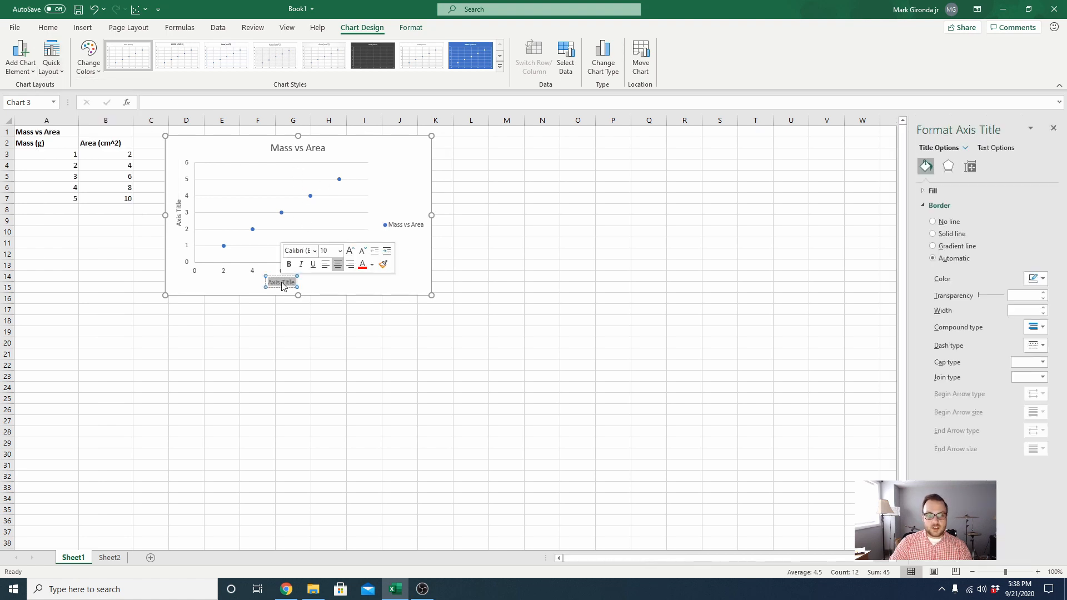
{"action": "type", "text": "Ar"}
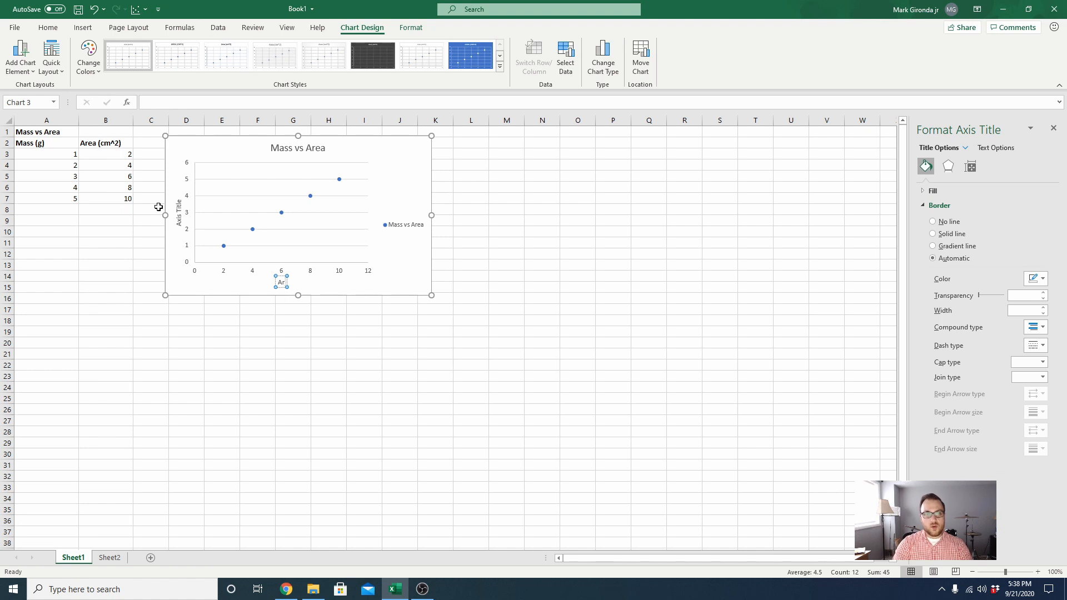
{"action": "type", "text": "ea"}
{"action": "left_click", "coordinate": [177, 213]}
{"action": "triple_click", "coordinate": [178, 217]}
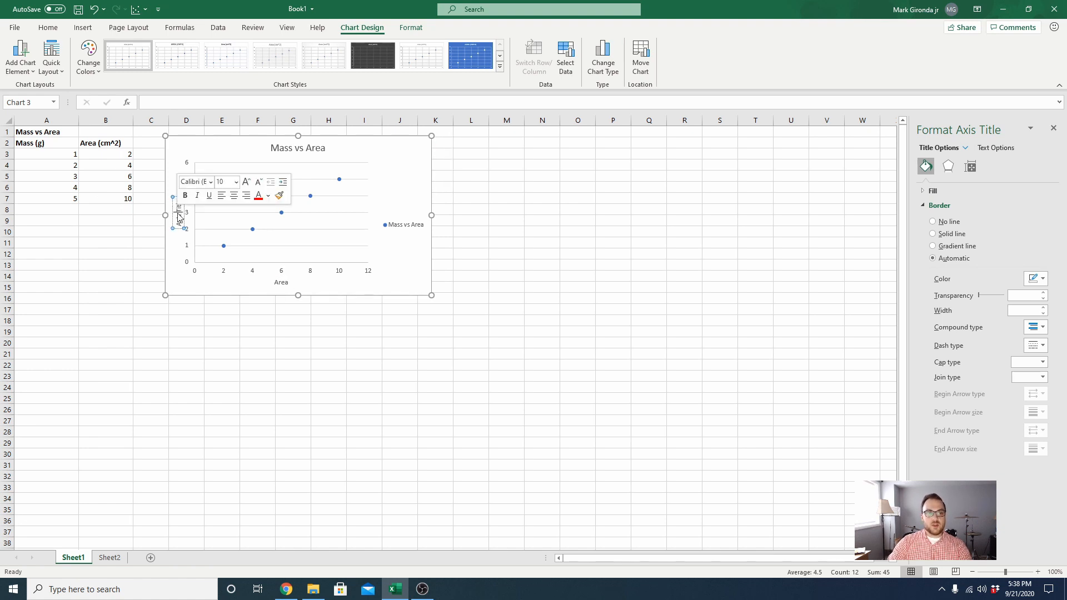
{"action": "type", "text": "Mass"}
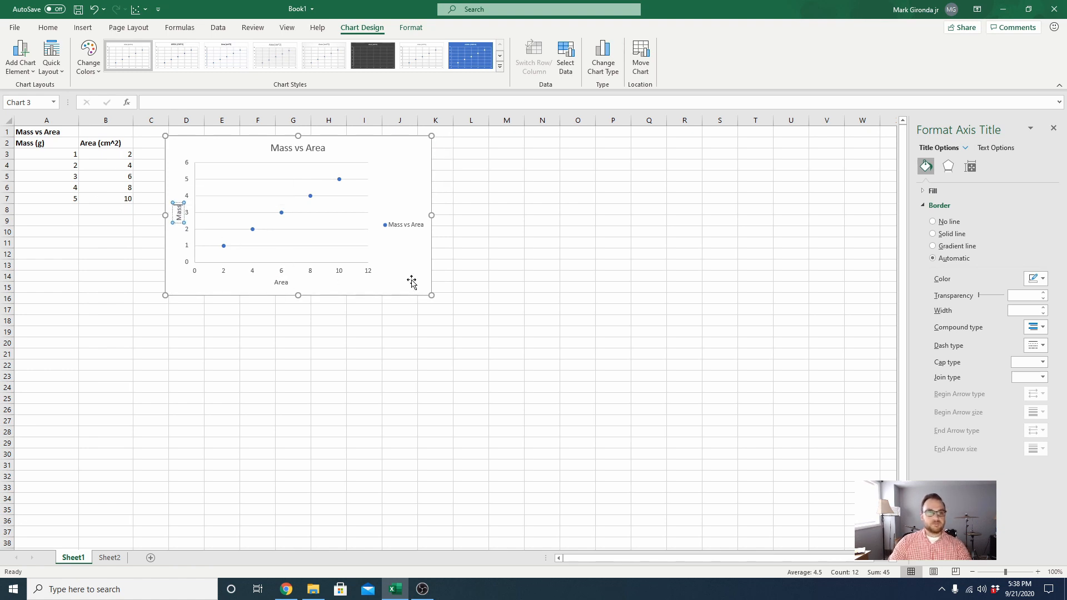
{"action": "left_click", "coordinate": [520, 278]}
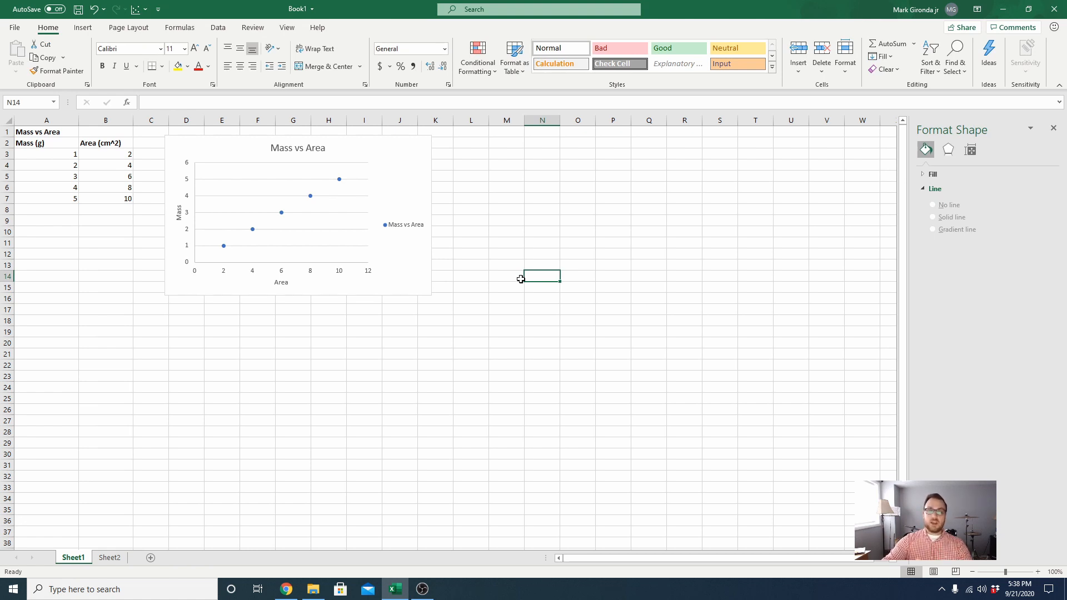
- Switch to Sheet2 with the mass and area data for the three objects
{"action": "left_click", "coordinate": [111, 558]}
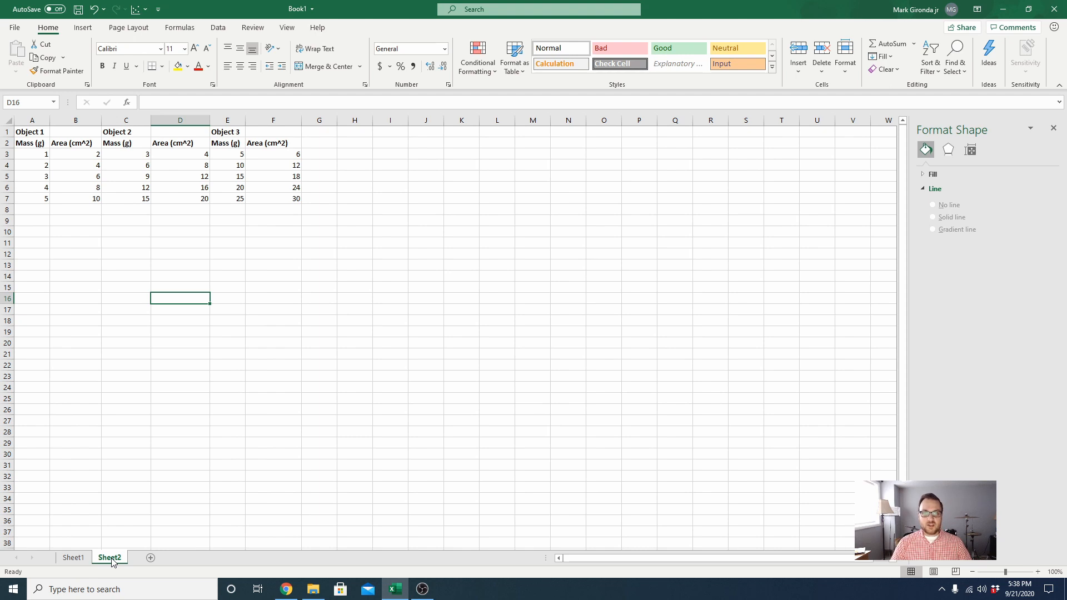
- Try plotting the data of all three objects in A3:F7 together as one markers-only scatter chart
{"action": "left_click_drag", "start_coordinate": [26, 152], "coordinate": [298, 203]}
{"action": "left_click", "coordinate": [84, 27]}
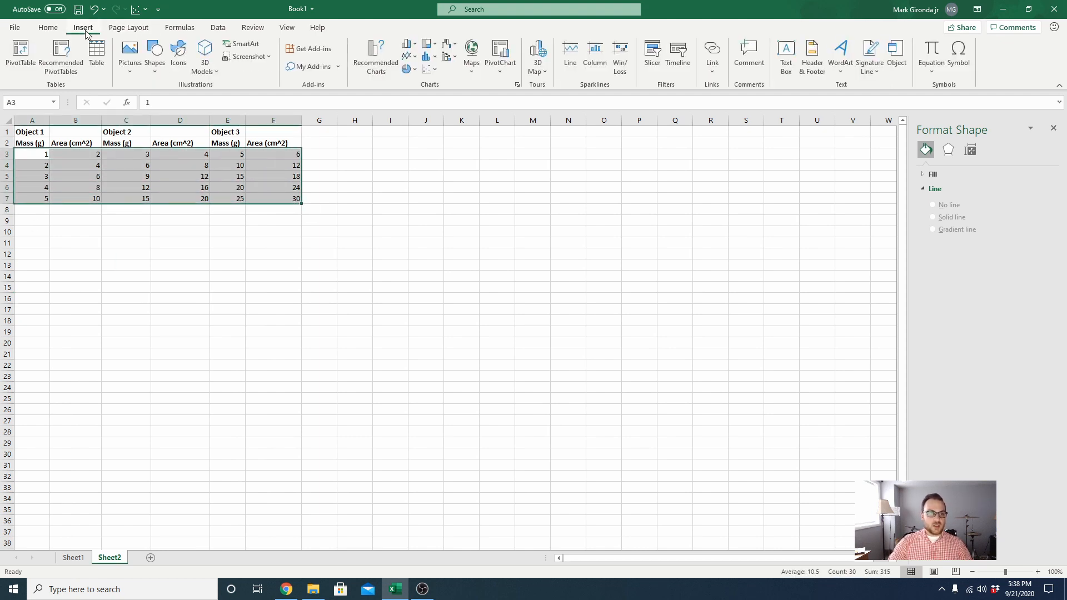
{"action": "left_click", "coordinate": [428, 69]}
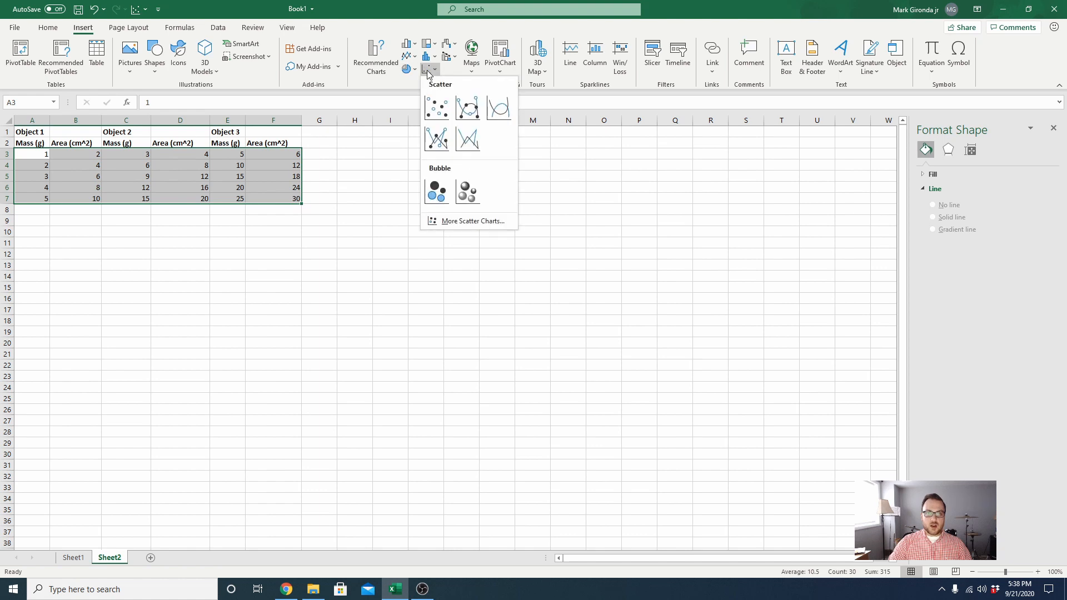
{"action": "left_click", "coordinate": [442, 107]}
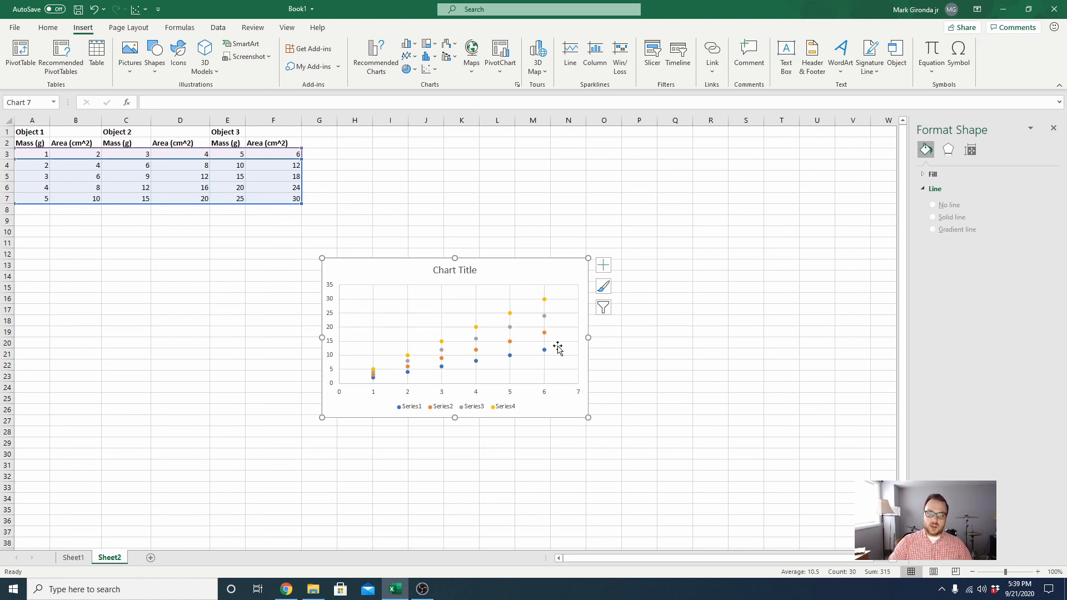
- Check which cells feed two of the scatter chart's series, and delete the chart
{"action": "left_click", "coordinate": [476, 329]}
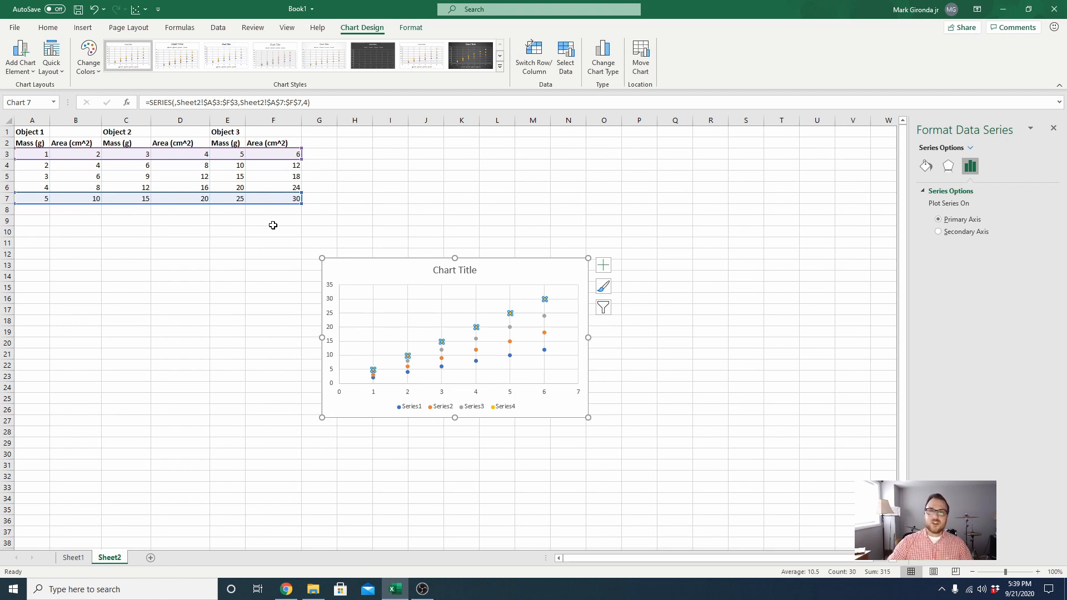
{"action": "left_click", "coordinate": [511, 328]}
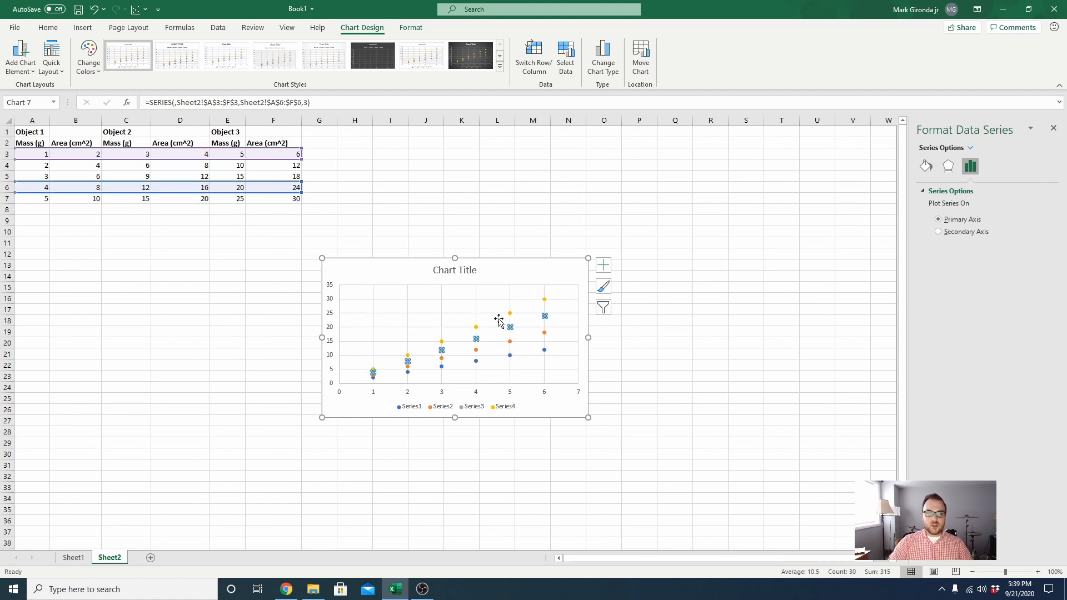
{"action": "left_click", "coordinate": [529, 277]}
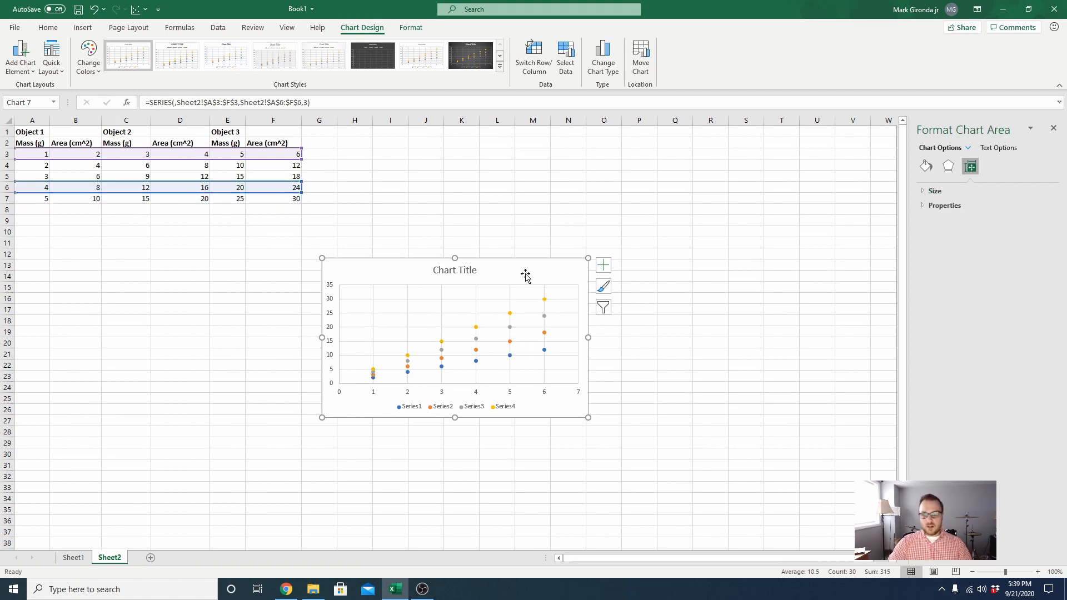
{"action": "key", "text": "Delete"}
{"action": "left_click", "coordinate": [474, 232]}
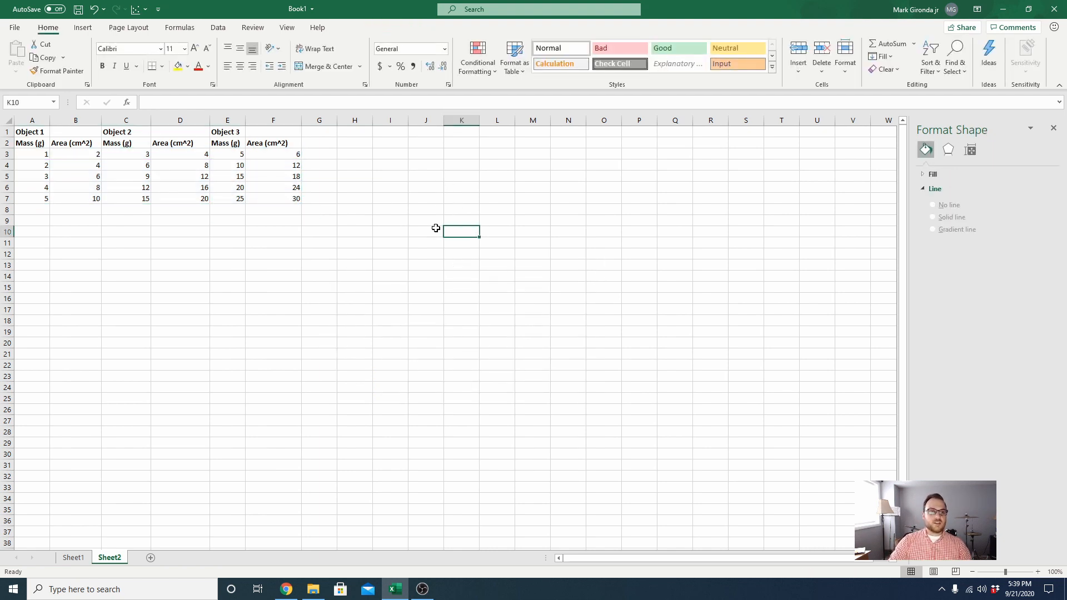
- Insert a markers-only scatter chart from Object 1's data in A3:B7 and place it just below the table
{"action": "left_click", "coordinate": [37, 156]}
{"action": "left_click_drag", "start_coordinate": [45, 153], "coordinate": [92, 198]}
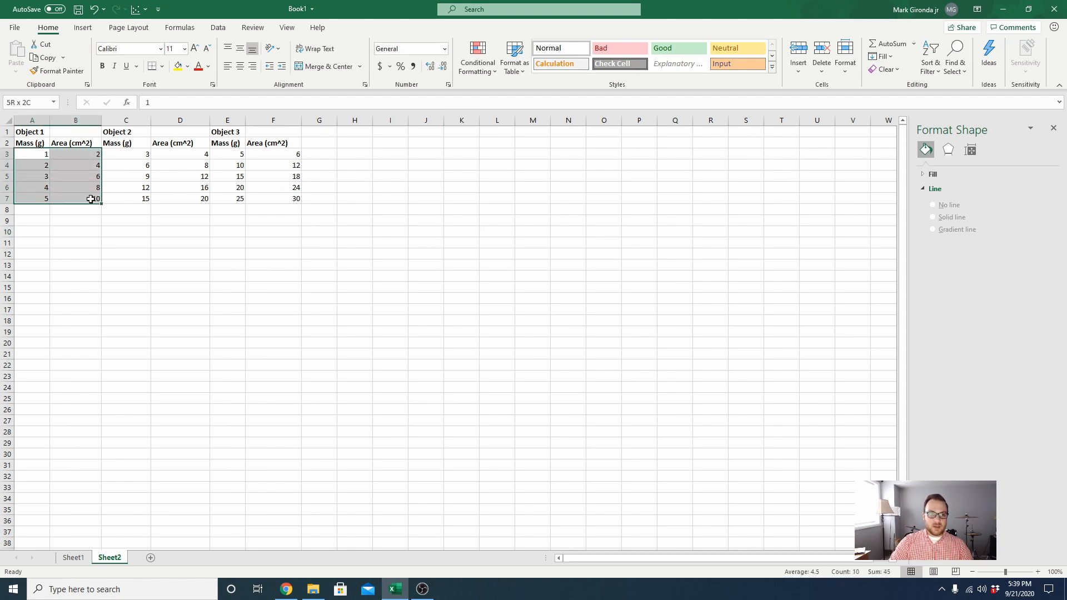
{"action": "left_click", "coordinate": [83, 27]}
{"action": "left_click", "coordinate": [427, 72]}
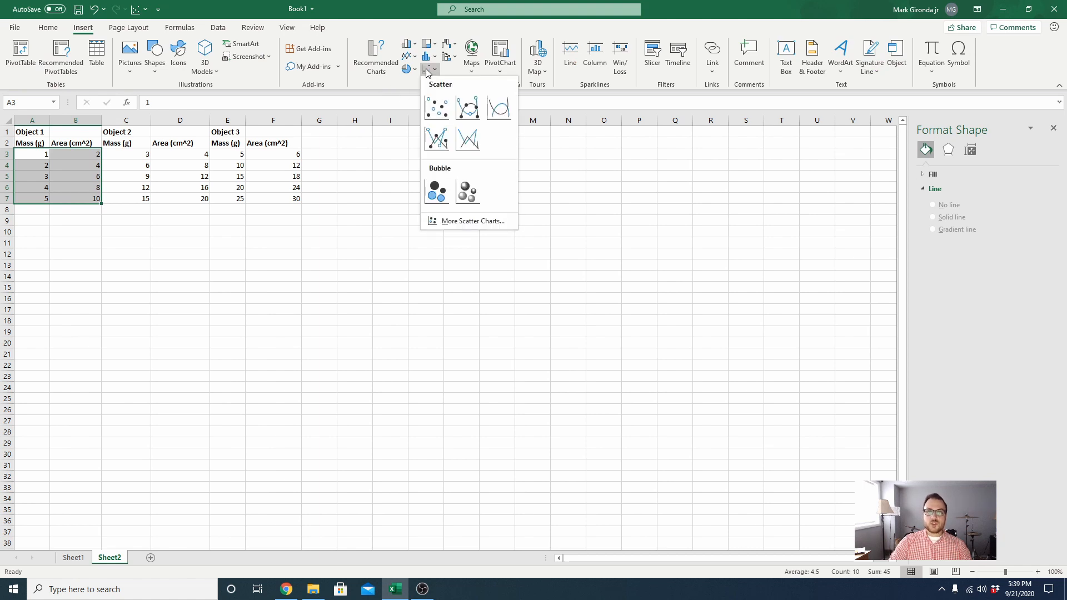
{"action": "left_click", "coordinate": [436, 107]}
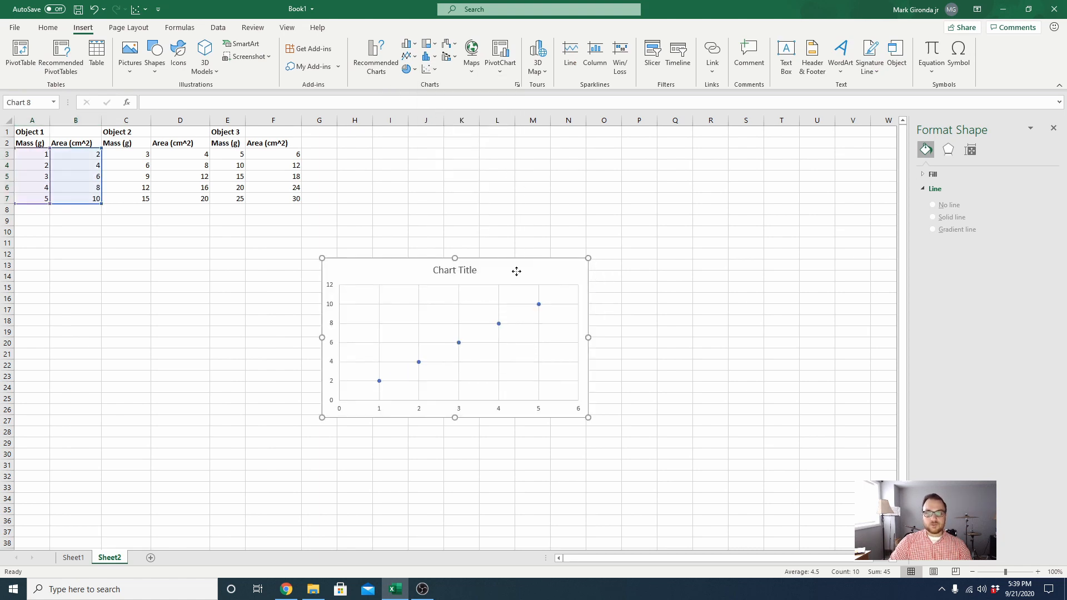
{"action": "left_click_drag", "start_coordinate": [517, 269], "coordinate": [343, 234]}
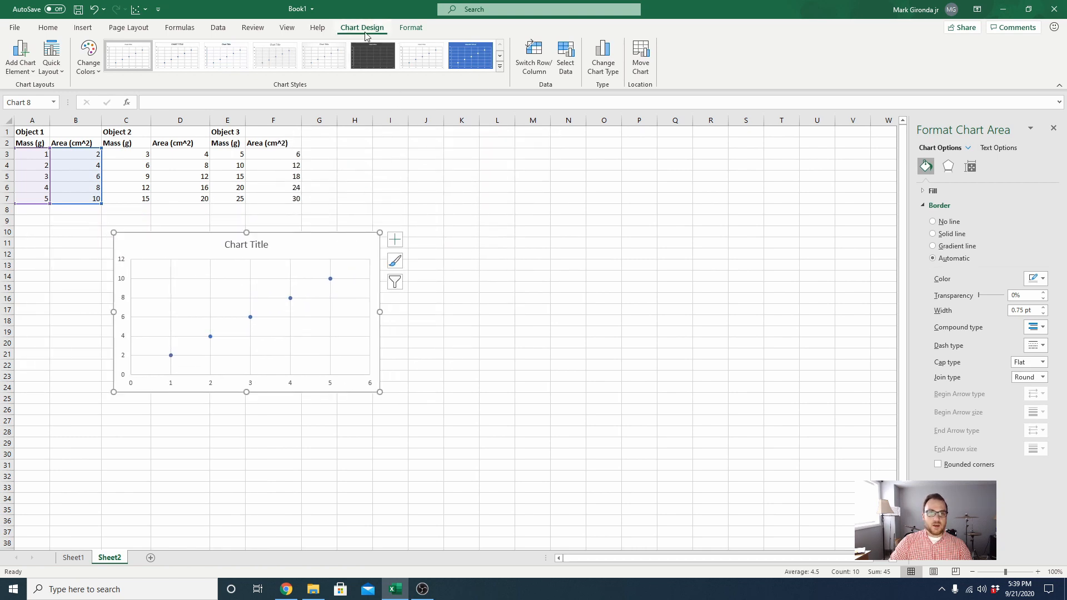
- Name the chart's existing data series from cell A1, Object 1
{"action": "left_click", "coordinate": [566, 55]}
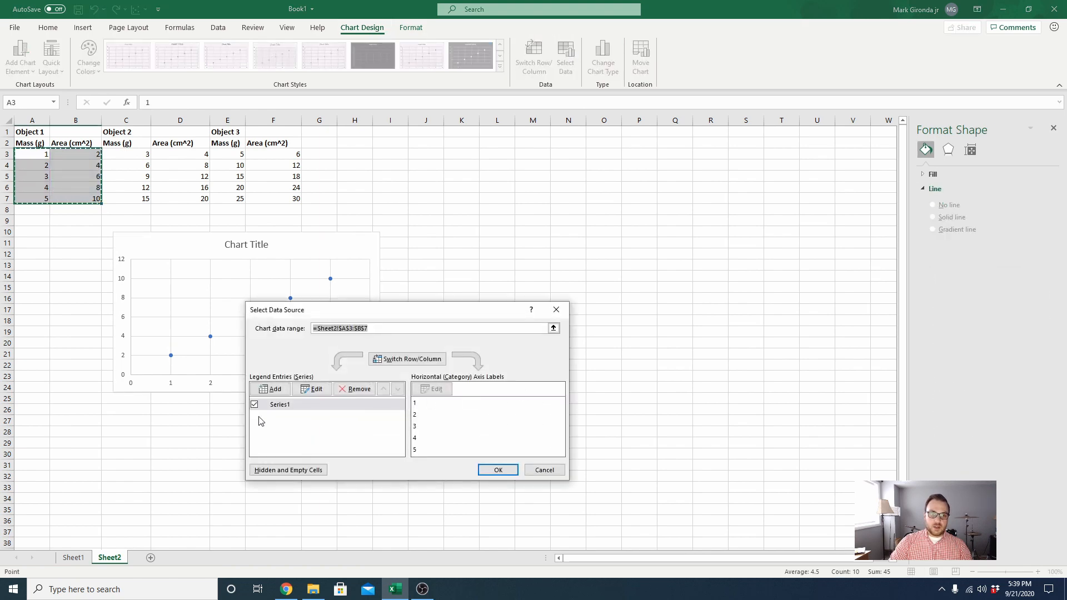
{"action": "left_click", "coordinate": [312, 389]}
{"action": "left_click_drag", "start_coordinate": [401, 348], "coordinate": [492, 271]}
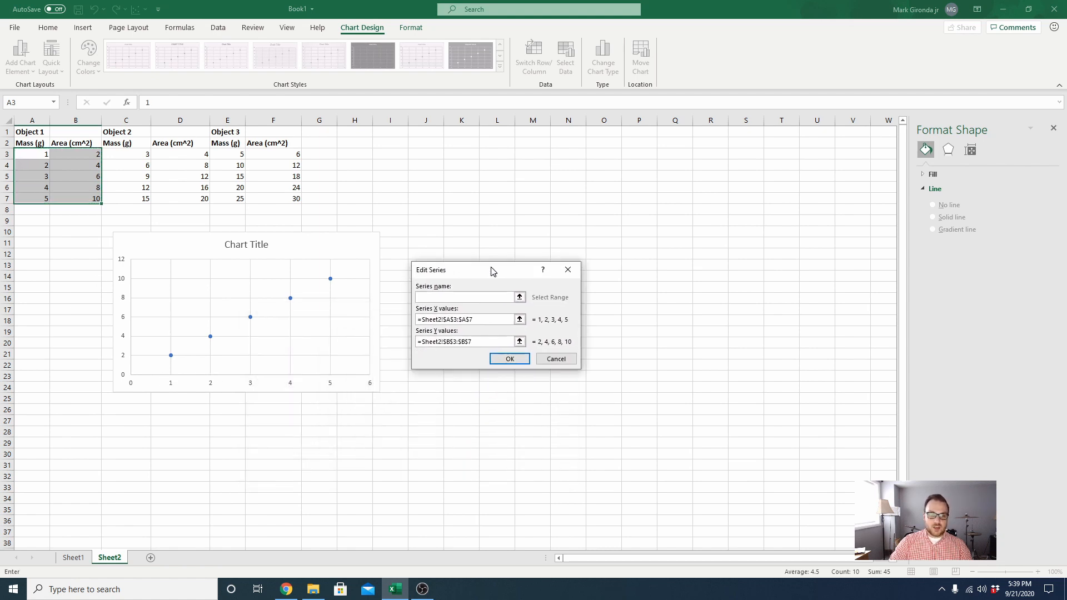
{"action": "left_click", "coordinate": [520, 296]}
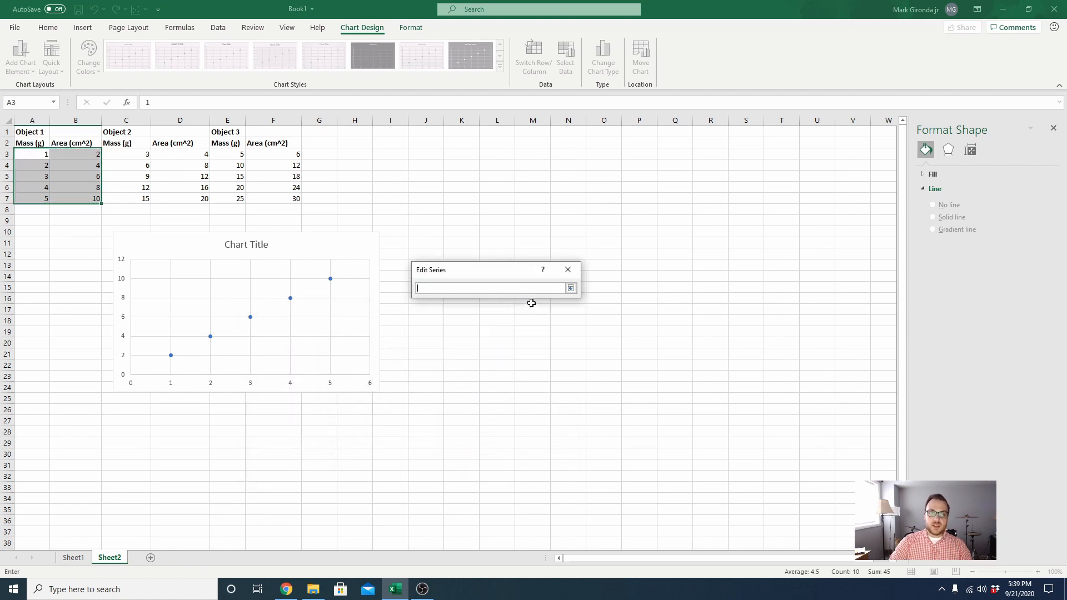
{"action": "left_click", "coordinate": [30, 133]}
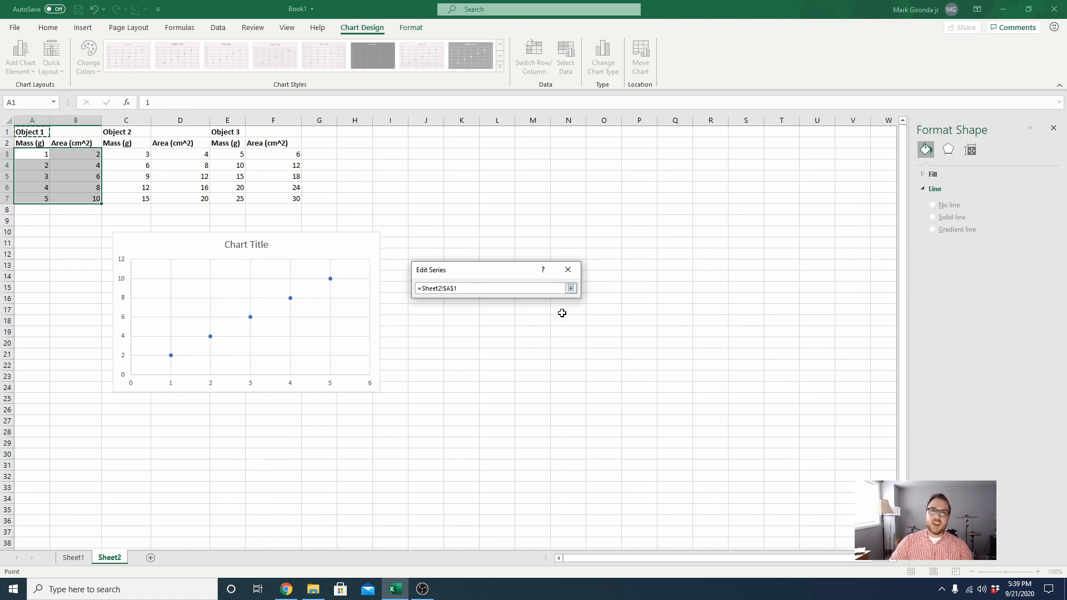
{"action": "left_click", "coordinate": [571, 288]}
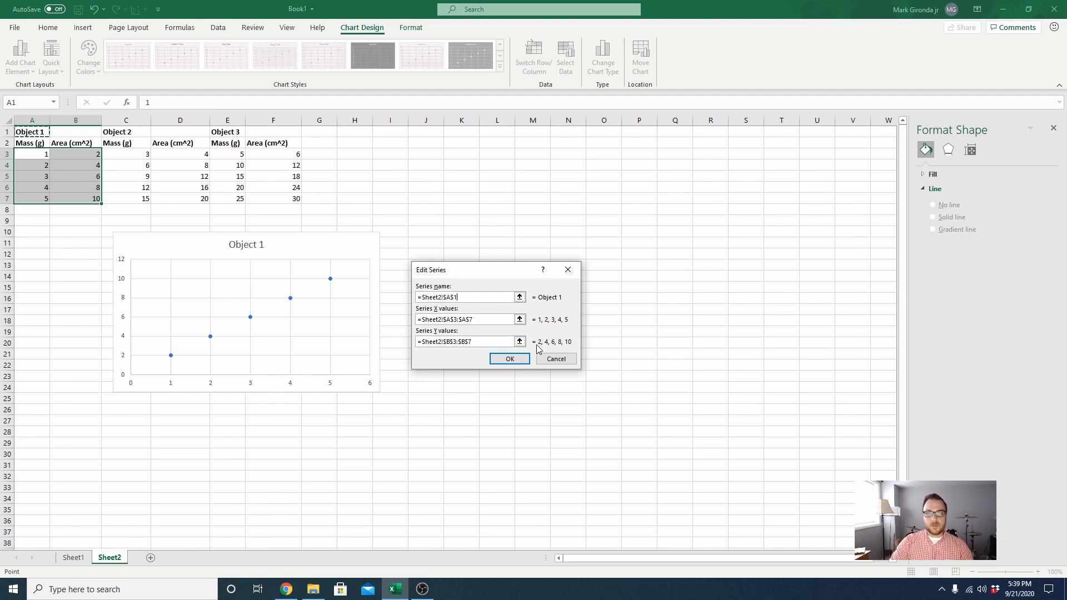
{"action": "left_click", "coordinate": [511, 359]}
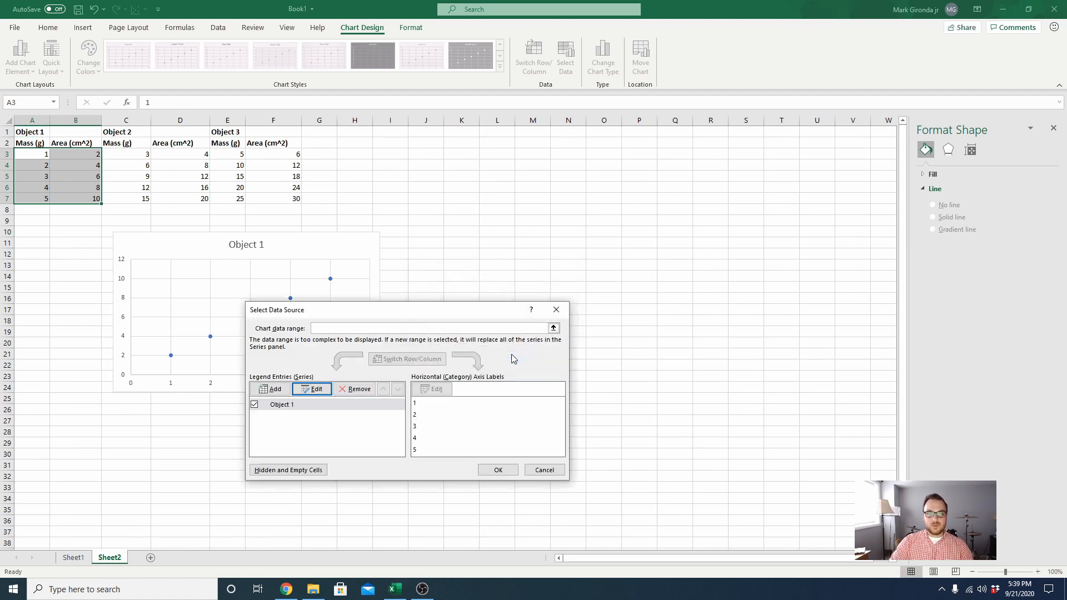
- Add a second series named from cell C1, Object 2, with its X values taken from C3:C7
{"action": "left_click", "coordinate": [274, 389]}
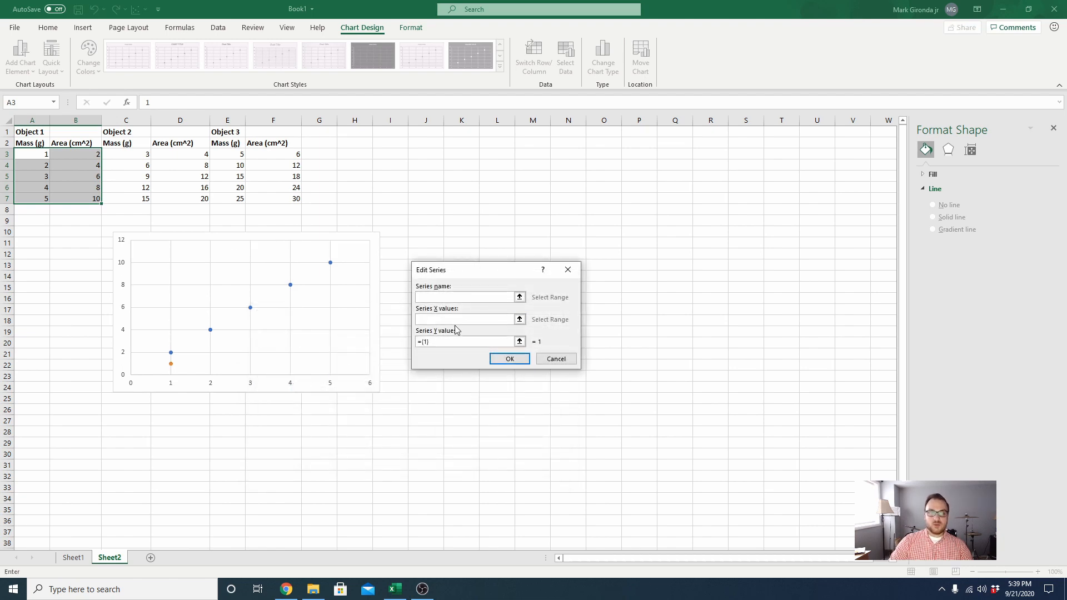
{"action": "left_click", "coordinate": [520, 298]}
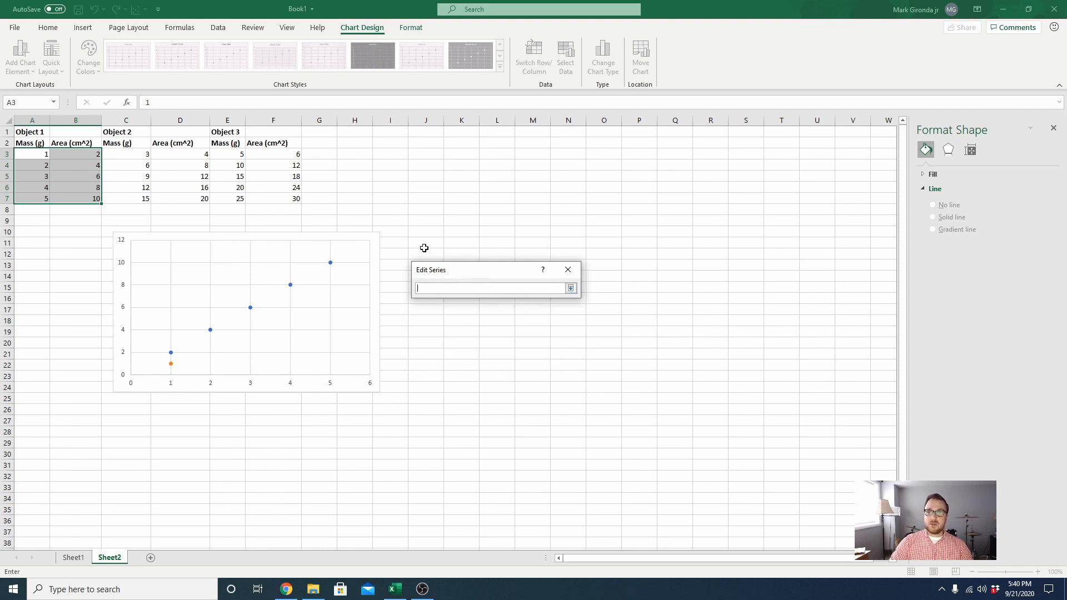
{"action": "left_click", "coordinate": [134, 132]}
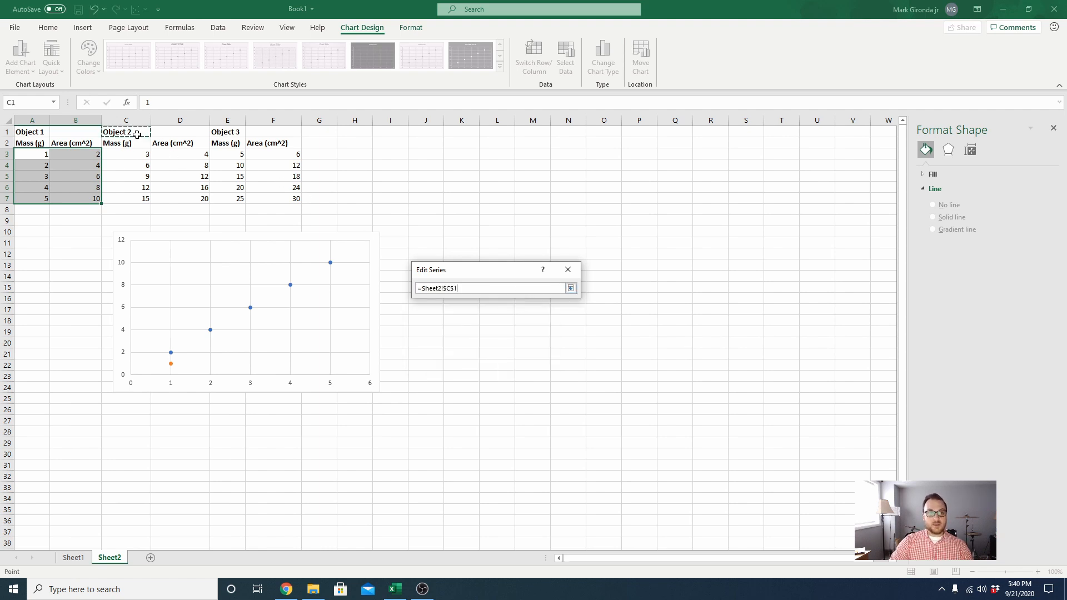
{"action": "left_click", "coordinate": [570, 288]}
{"action": "left_click", "coordinate": [520, 319]}
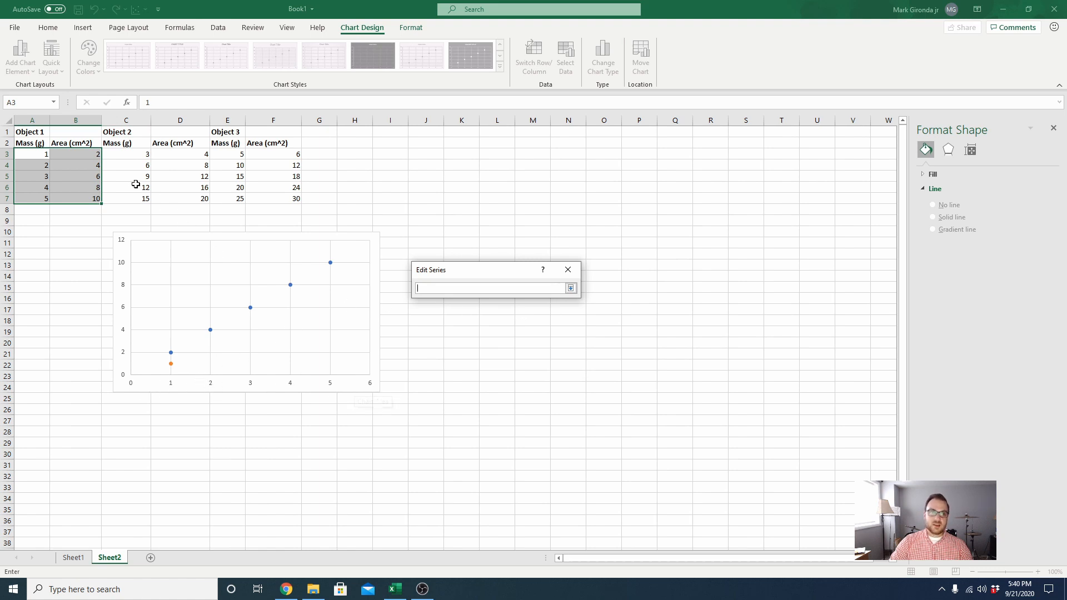
{"action": "left_click_drag", "start_coordinate": [141, 152], "coordinate": [145, 198]}
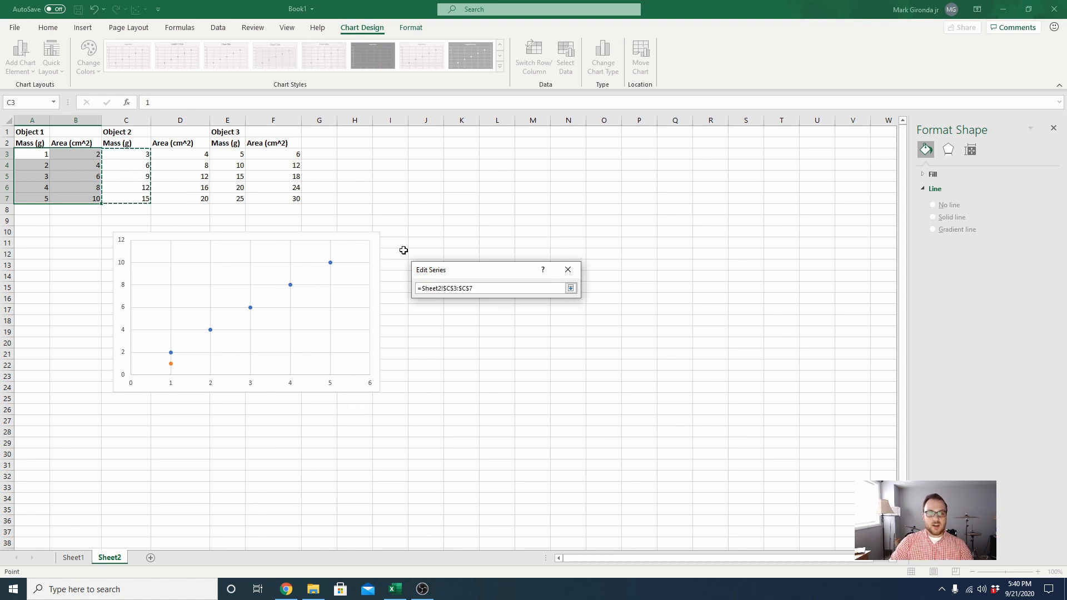
{"action": "left_click", "coordinate": [571, 287]}
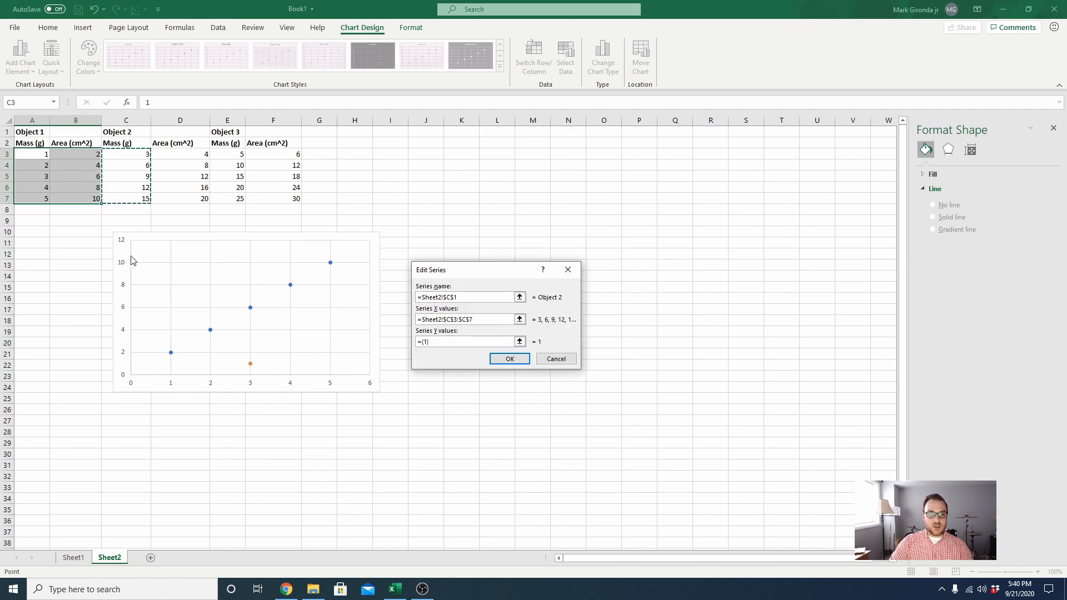
- Set the Object 2 series' Y values to D3:D7 and accept the series
{"action": "left_click", "coordinate": [519, 341]}
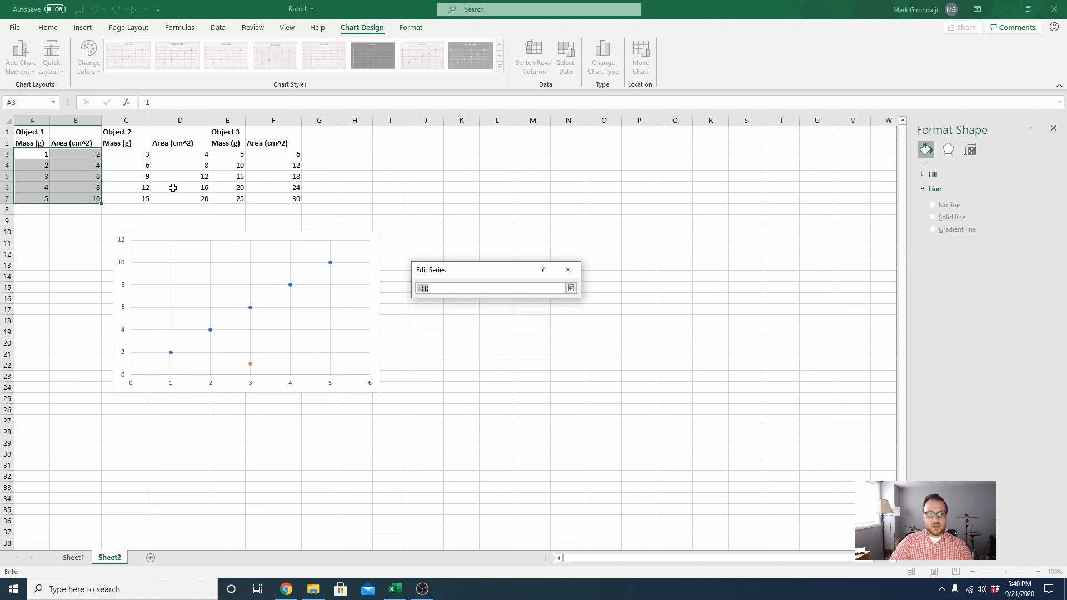
{"action": "left_click_drag", "start_coordinate": [197, 153], "coordinate": [207, 199]}
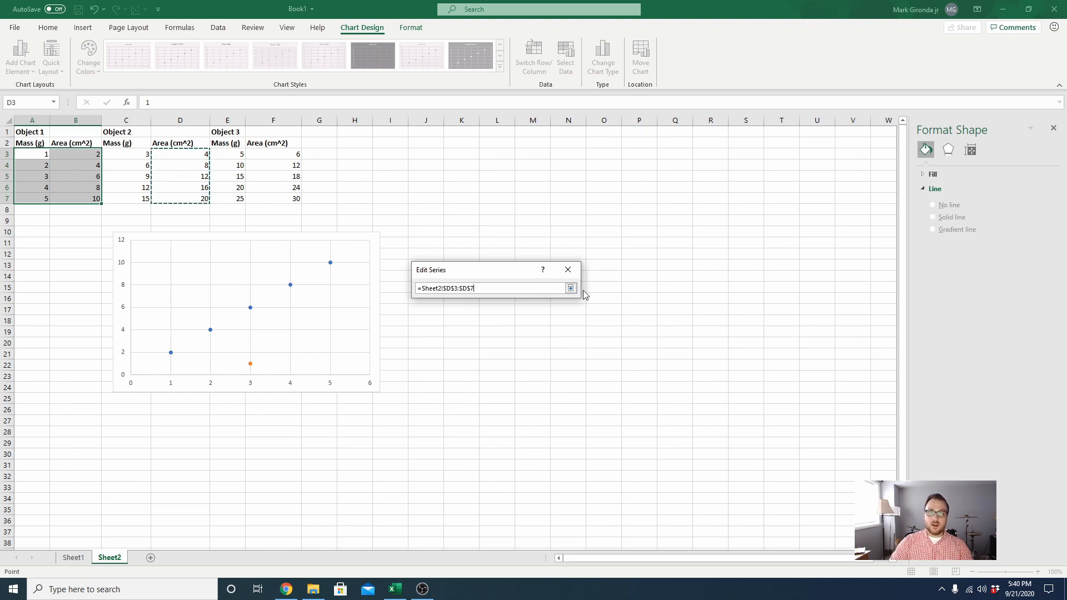
{"action": "left_click", "coordinate": [571, 289]}
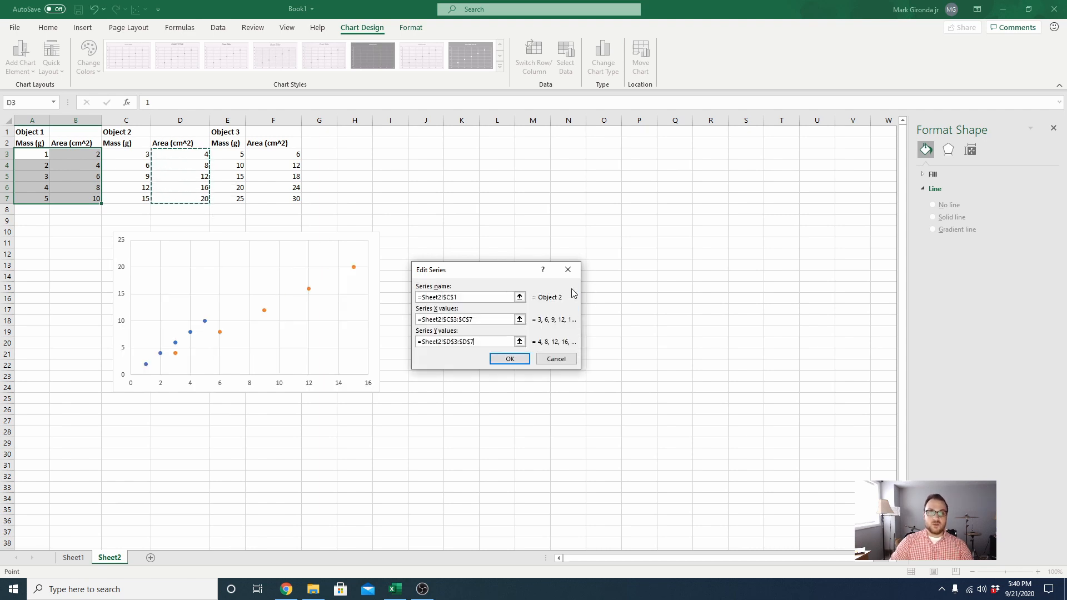
{"action": "left_click", "coordinate": [509, 359]}
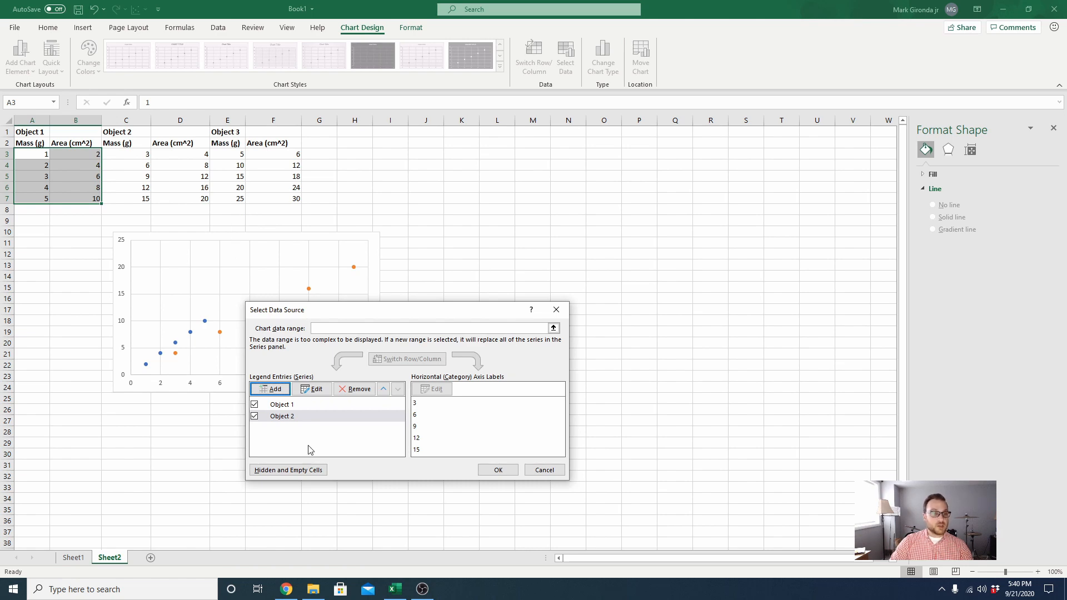
- Add a third series named from cell E1, Object 3, with its X values taken from E3:E7
{"action": "left_click", "coordinate": [271, 388]}
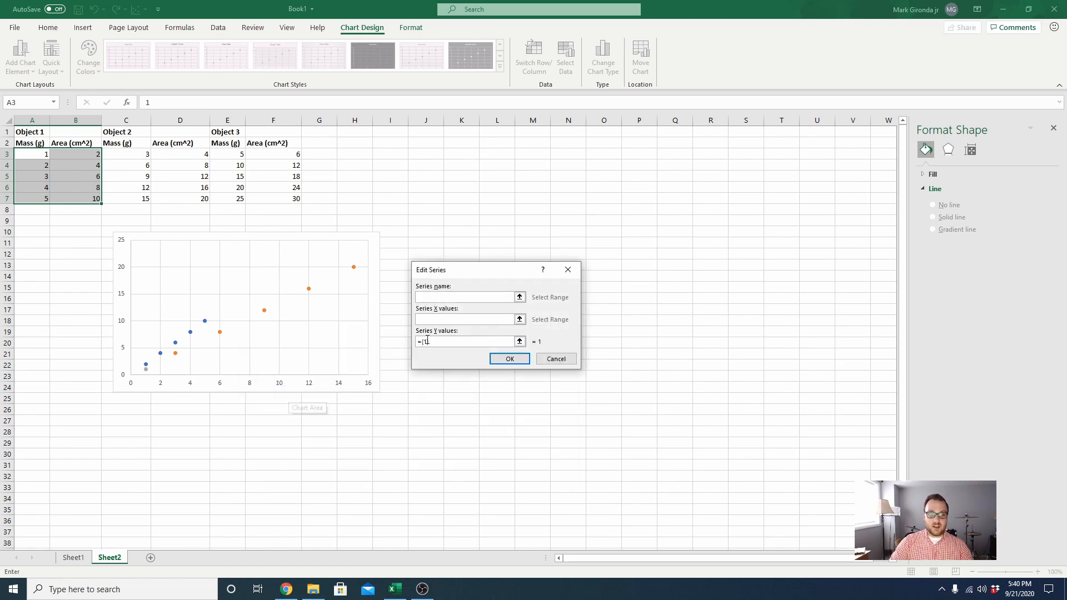
{"action": "left_click", "coordinate": [520, 297]}
{"action": "left_click", "coordinate": [234, 135]}
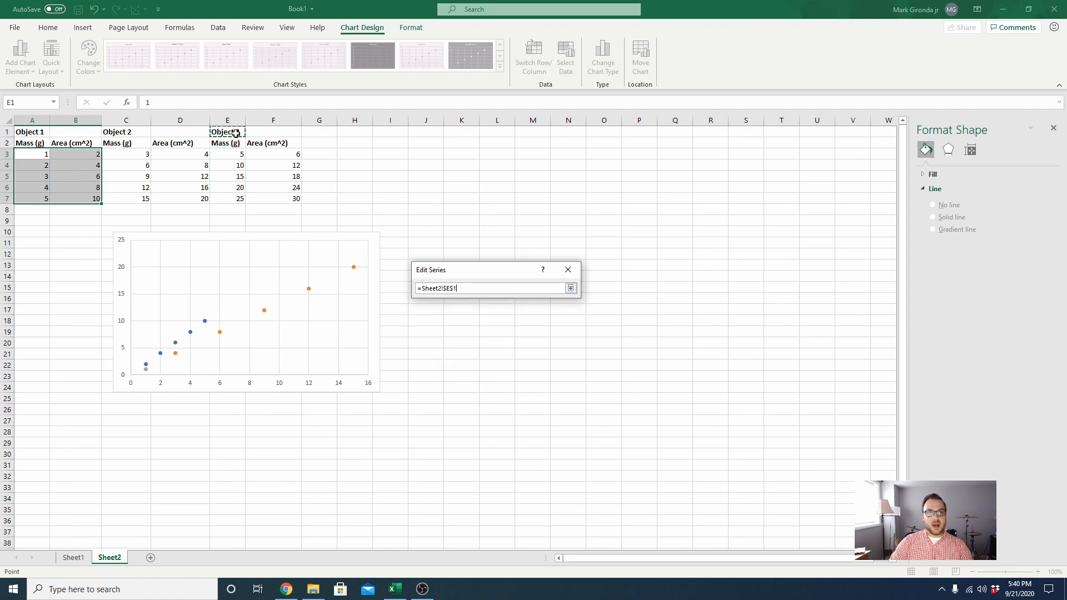
{"action": "left_click", "coordinate": [571, 289]}
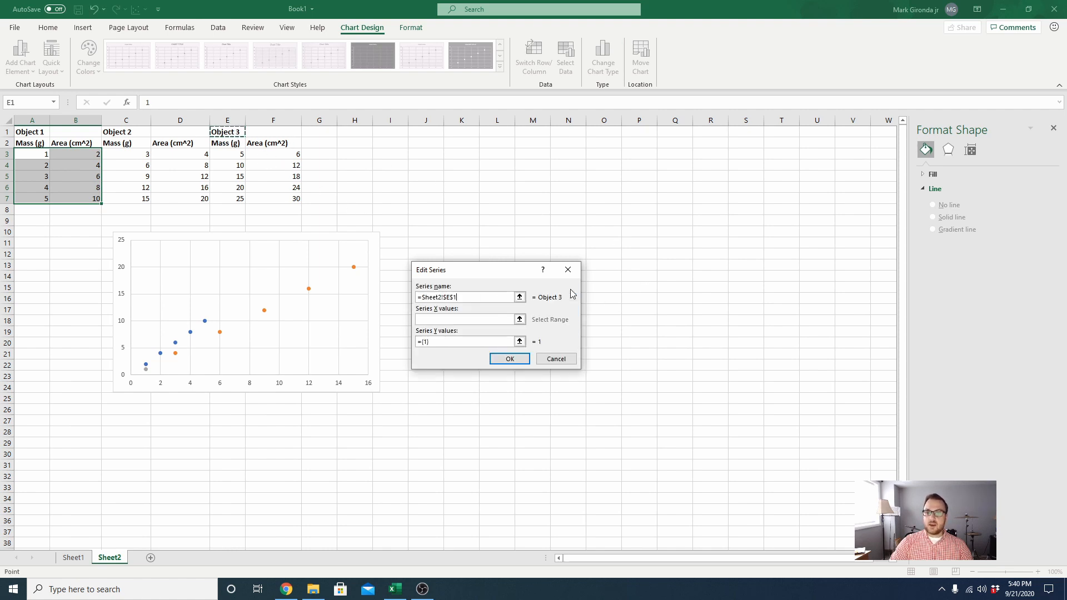
{"action": "left_click", "coordinate": [519, 319]}
{"action": "left_click_drag", "start_coordinate": [241, 156], "coordinate": [240, 201]}
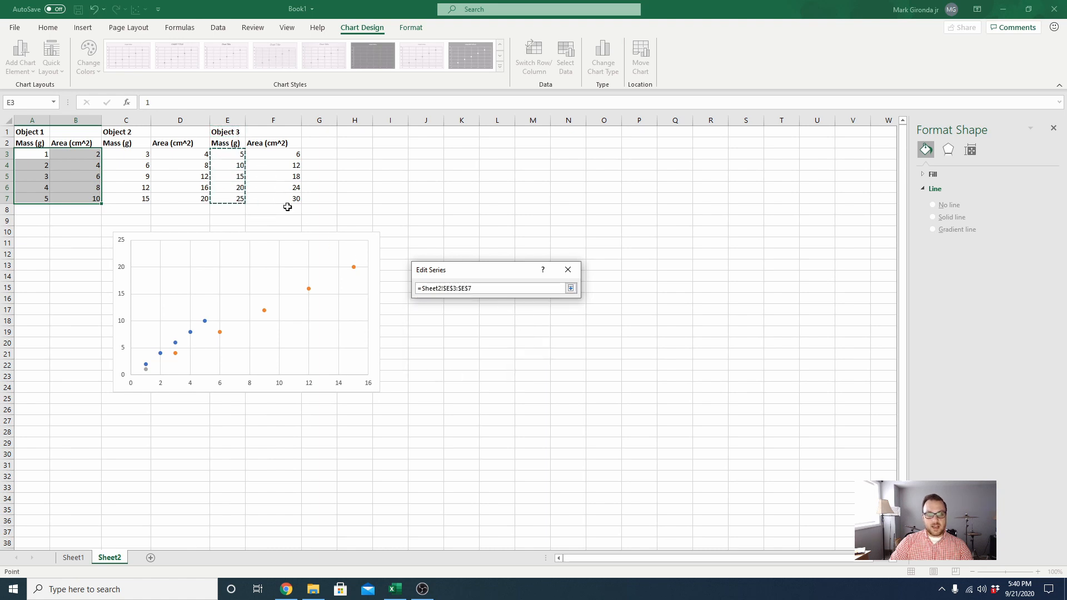
{"action": "left_click", "coordinate": [570, 289]}
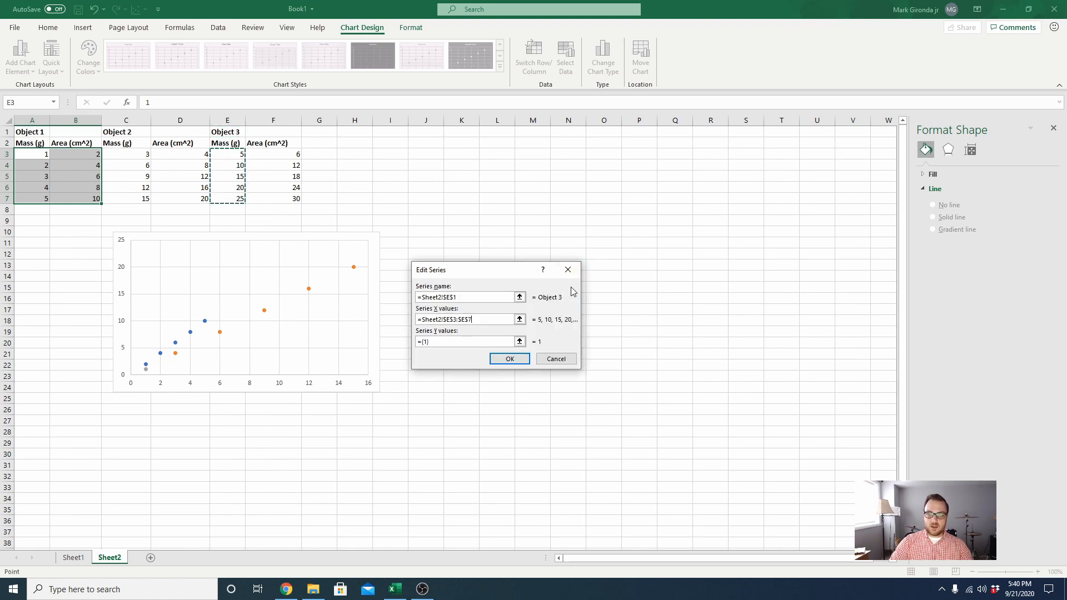
- Set the Object 3 series' Y values to F3:F7 and accept the series
{"action": "left_click", "coordinate": [520, 341]}
{"action": "left_click_drag", "start_coordinate": [298, 155], "coordinate": [297, 199]}
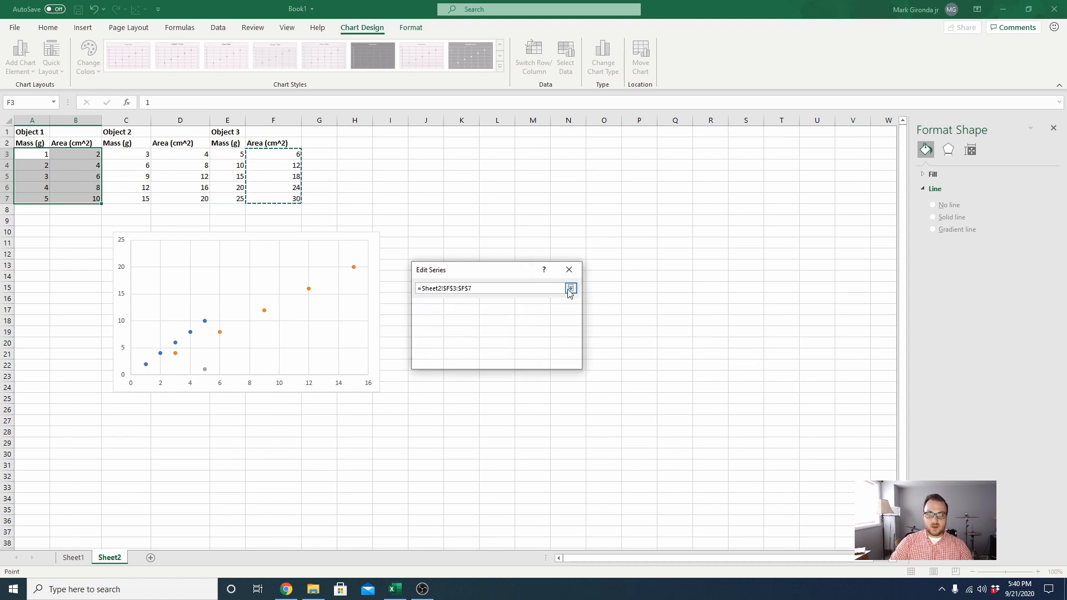
{"action": "left_click", "coordinate": [571, 288]}
{"action": "left_click", "coordinate": [511, 359]}
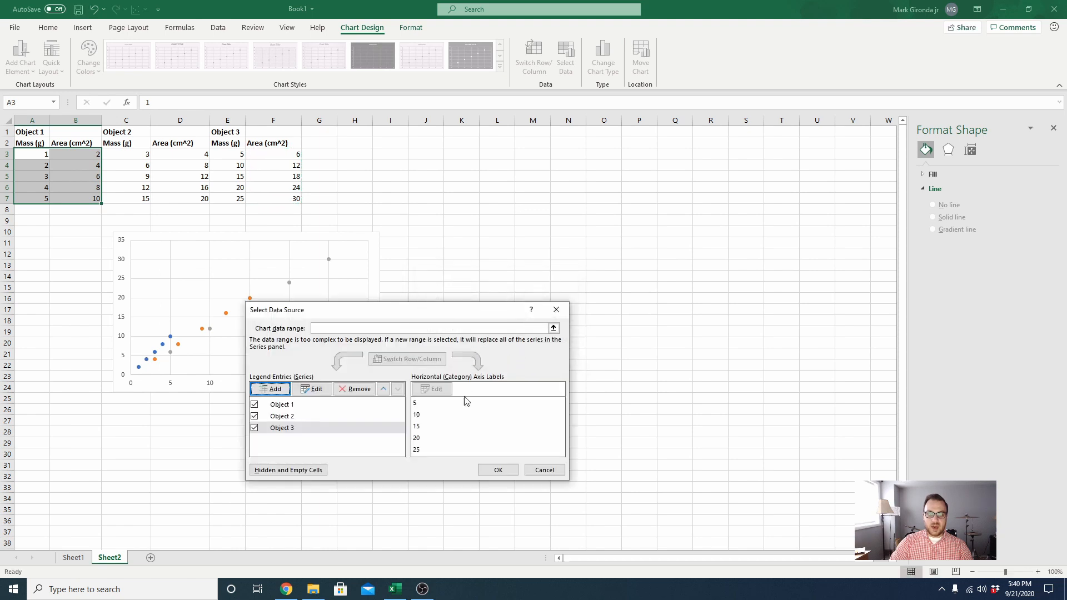
- Accept the three-series data source, move the chart beside the data table, and inspect the Object 3 and Object 2 source ranges
{"action": "left_click", "coordinate": [498, 469]}
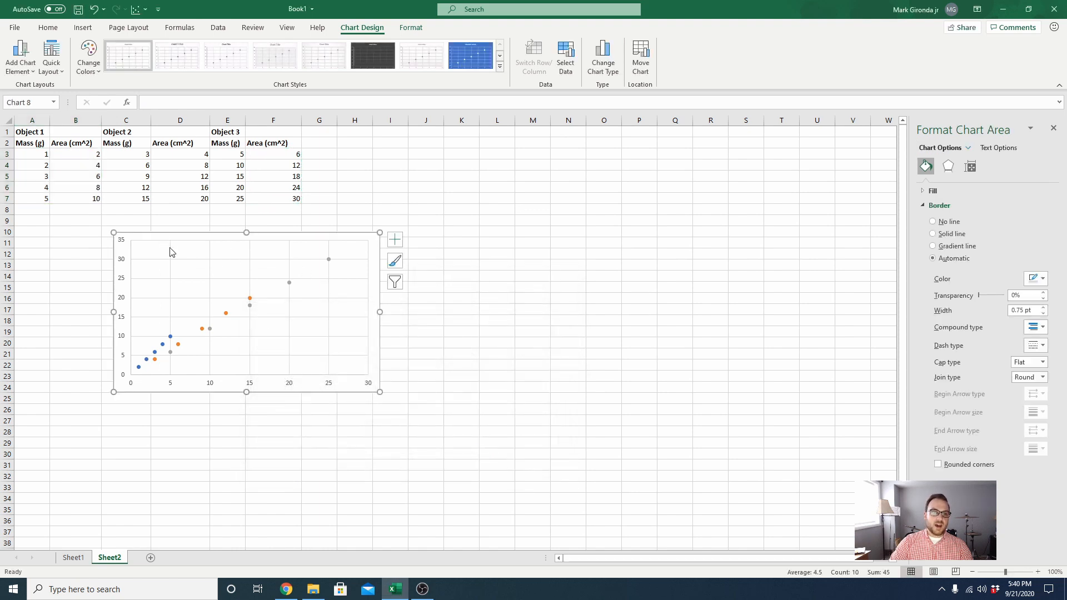
{"action": "left_click_drag", "start_coordinate": [171, 253], "coordinate": [401, 161]}
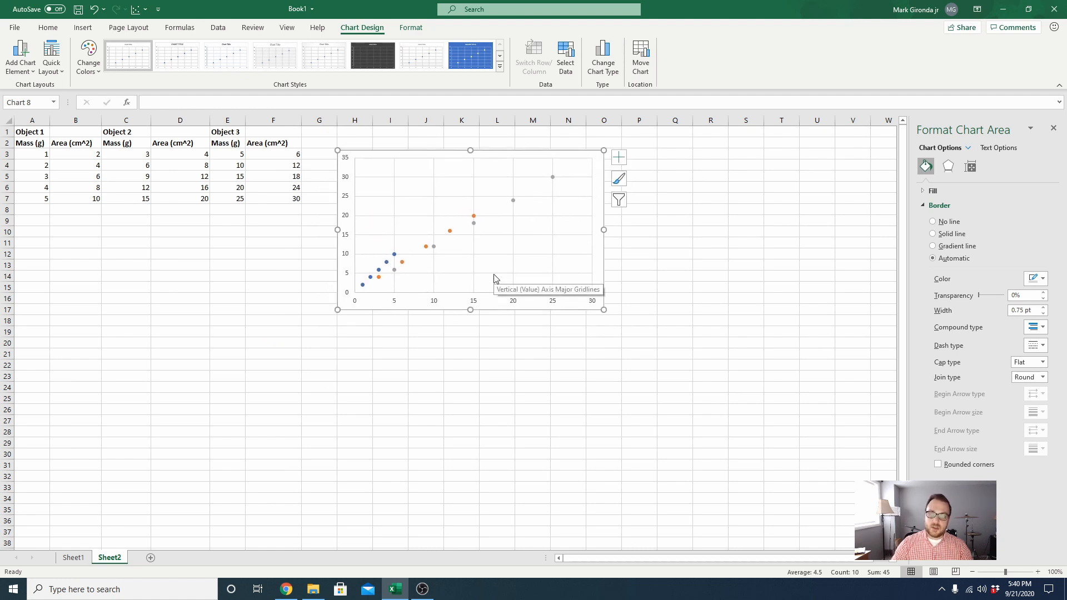
{"action": "left_click", "coordinate": [553, 178]}
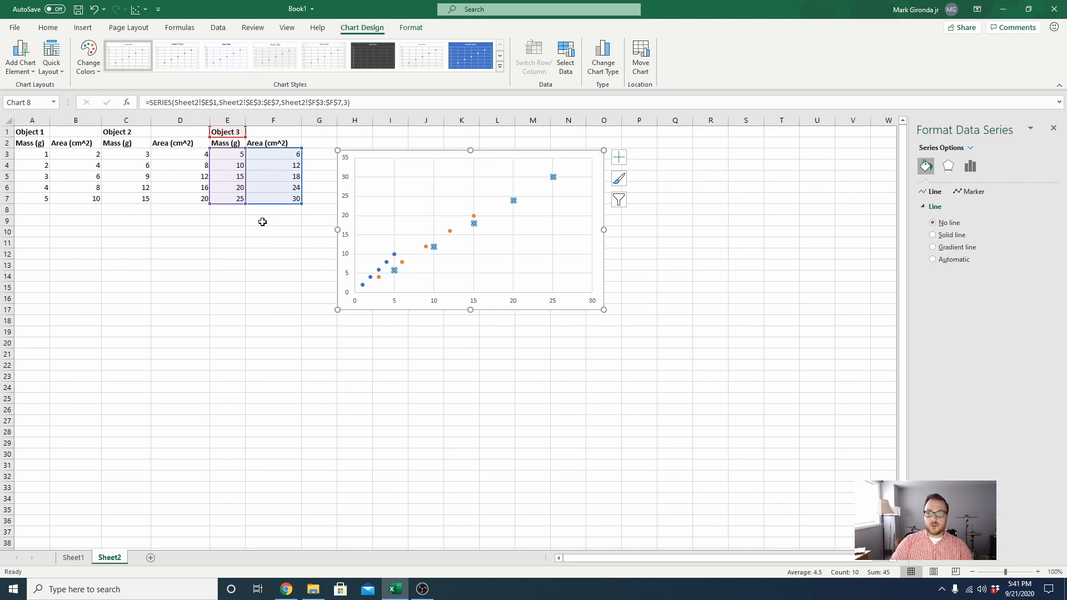
{"action": "left_click", "coordinate": [473, 219]}
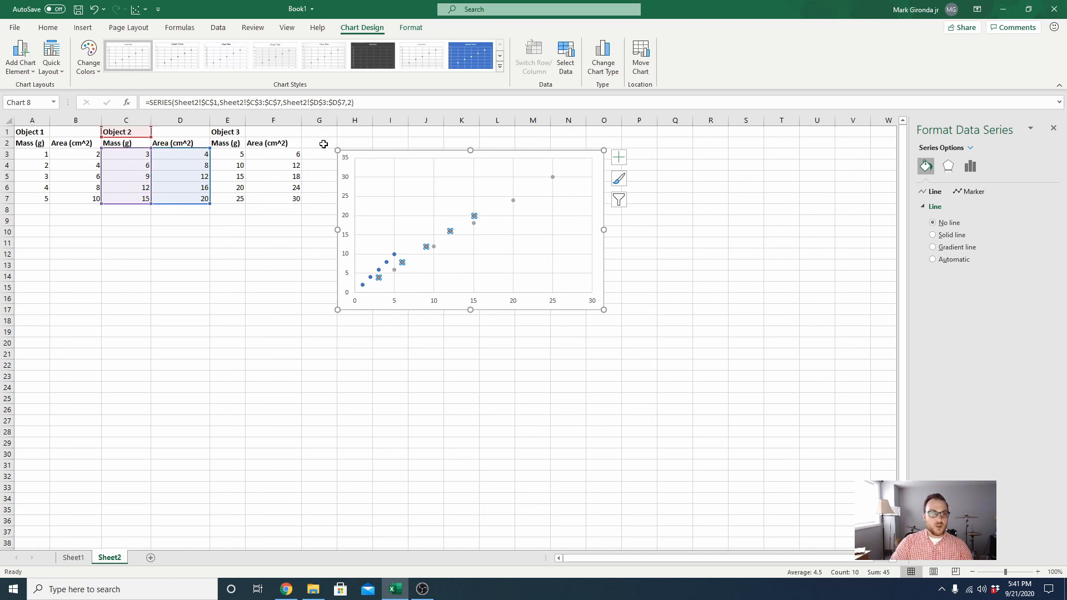
- Apply the first quick layout, with chart title, axis titles and legend, and enlarge the chart to about column P, row 20
{"action": "left_click", "coordinate": [51, 56]}
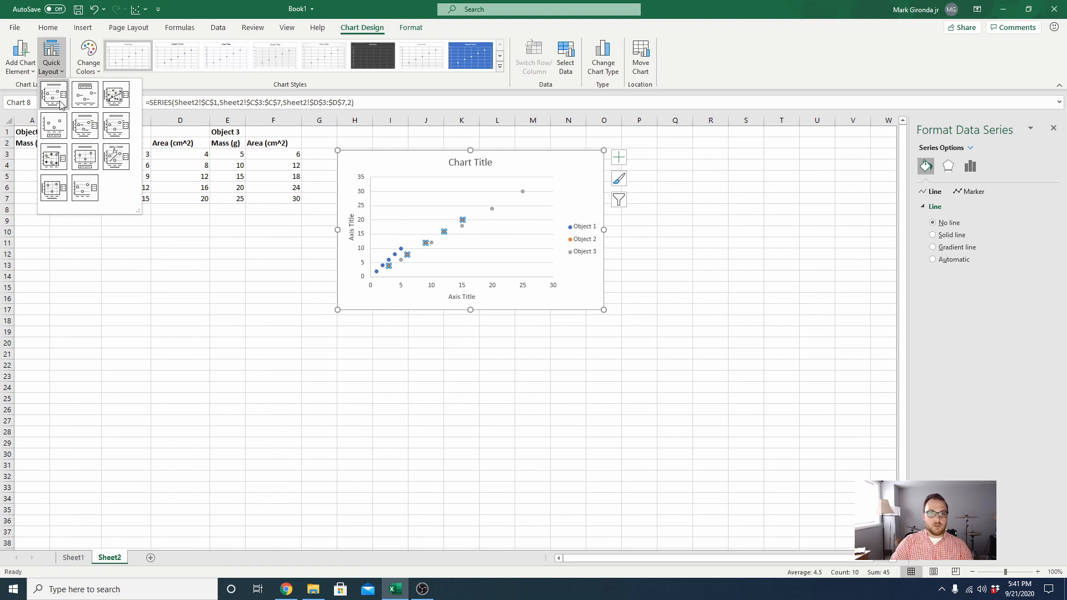
{"action": "left_click", "coordinate": [61, 104]}
{"action": "left_click_drag", "start_coordinate": [603, 310], "coordinate": [651, 347]}
- Replace the placeholder chart title with "Mass vs Area of Various Objects"
{"action": "left_click", "coordinate": [493, 160]}
{"action": "double_click", "coordinate": [495, 162]}
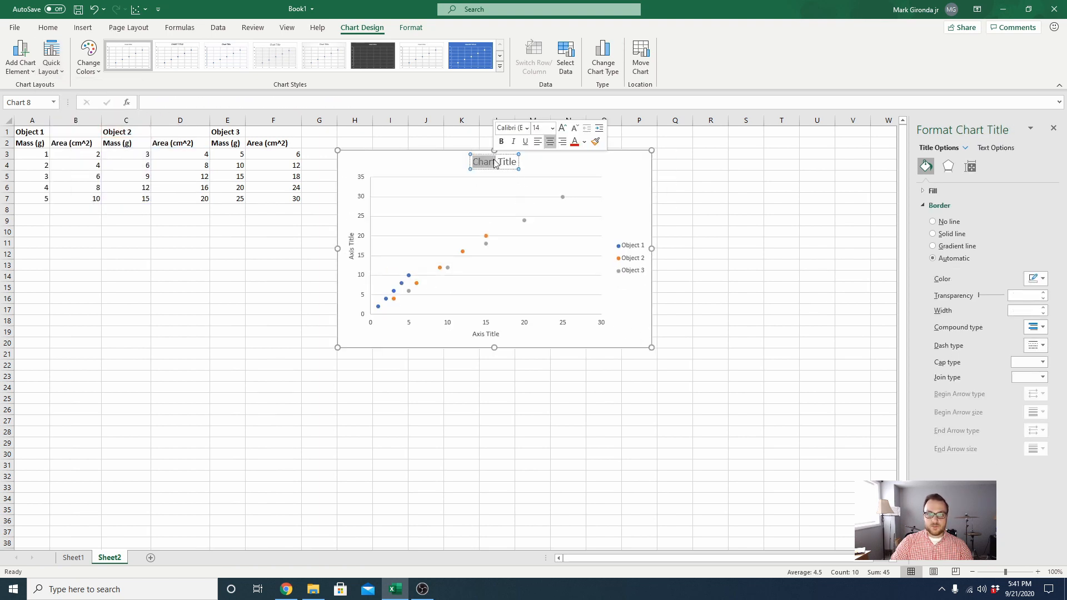
{"action": "key", "text": "ctrl+a"}
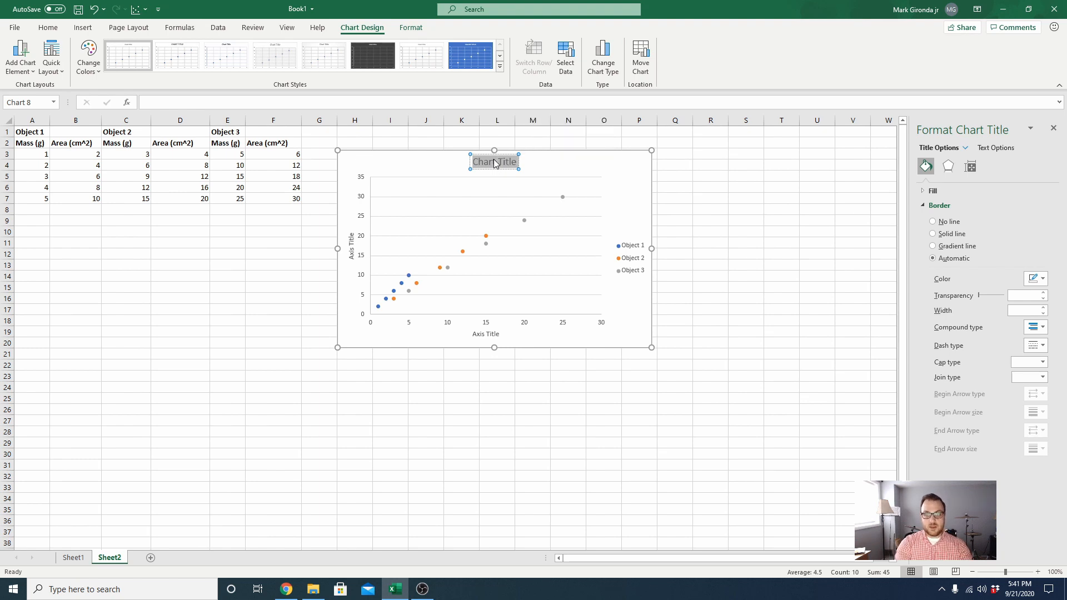
{"action": "type", "text": "Mass vs Area of"}
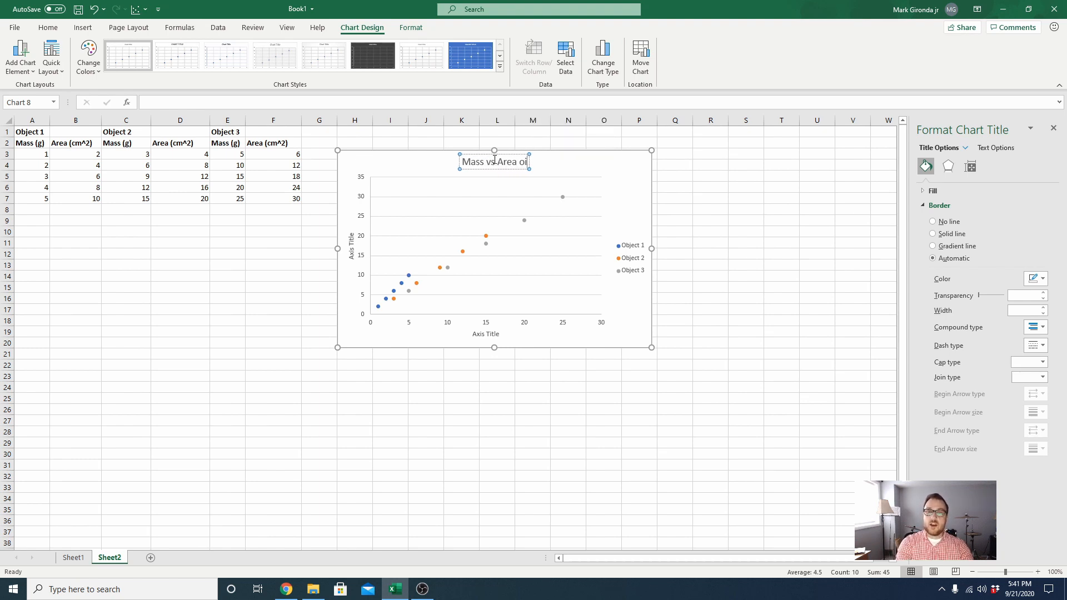
{"action": "type", "text": " Various Objects"}
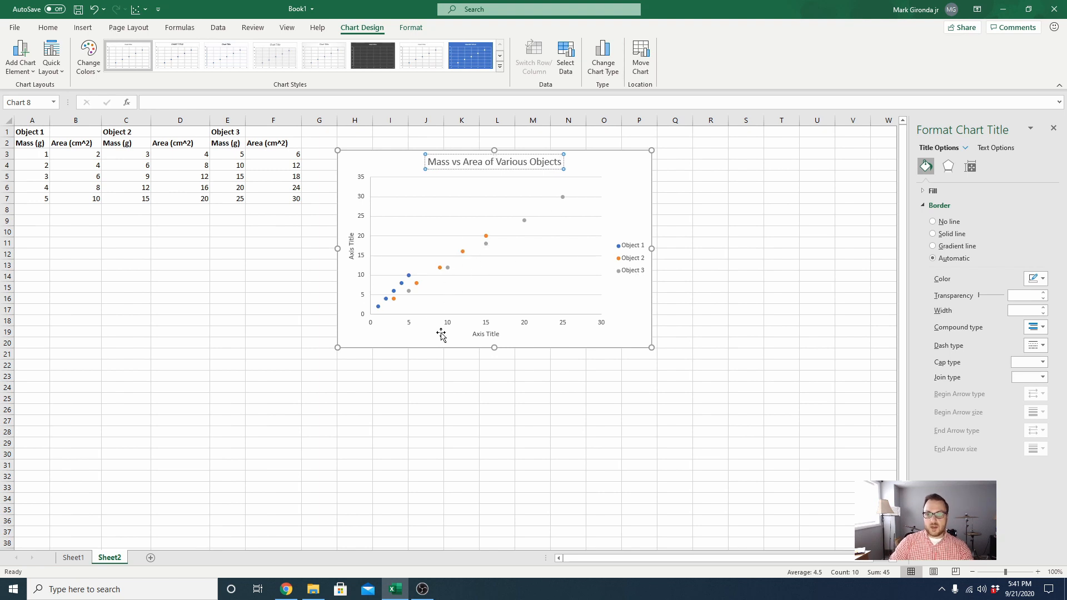
- Replace the horizontal axis title with "Mass (g)"
{"action": "left_click", "coordinate": [481, 335]}
{"action": "double_click", "coordinate": [481, 336]}
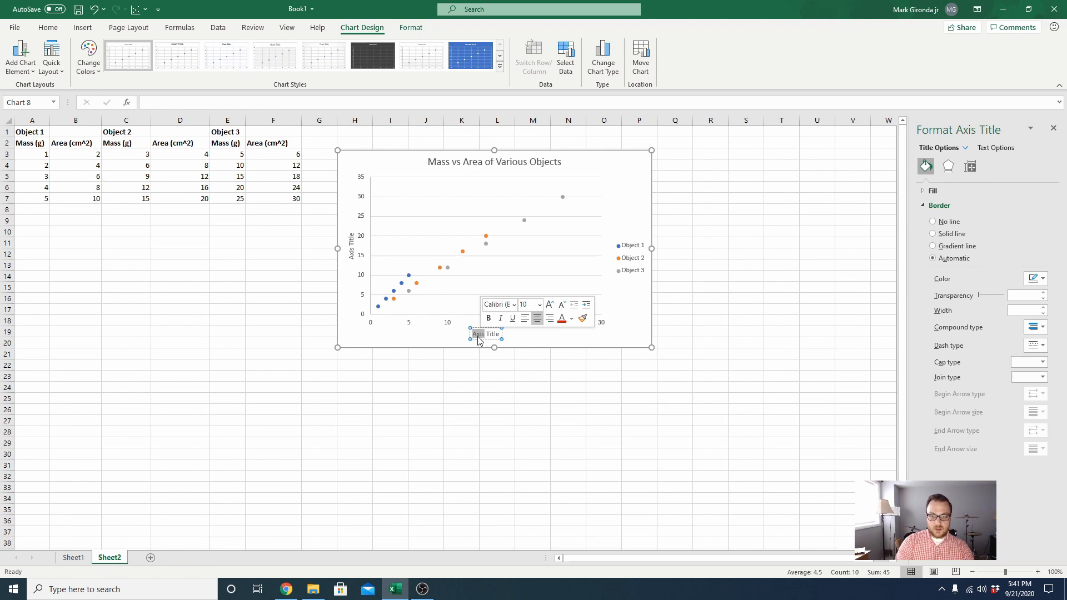
{"action": "key", "text": "Right"}
{"action": "key", "text": "BackSpace"}
{"action": "key", "text": "BackSpace"}
{"action": "key", "text": "BackSpace"}
{"action": "key", "text": "BackSpace"}
{"action": "key", "text": "BackSpace"}
{"action": "key", "text": "BackSpace"}
{"action": "key", "text": "BackSpace"}
{"action": "key", "text": "BackSpace"}
{"action": "key", "text": "BackSpace"}
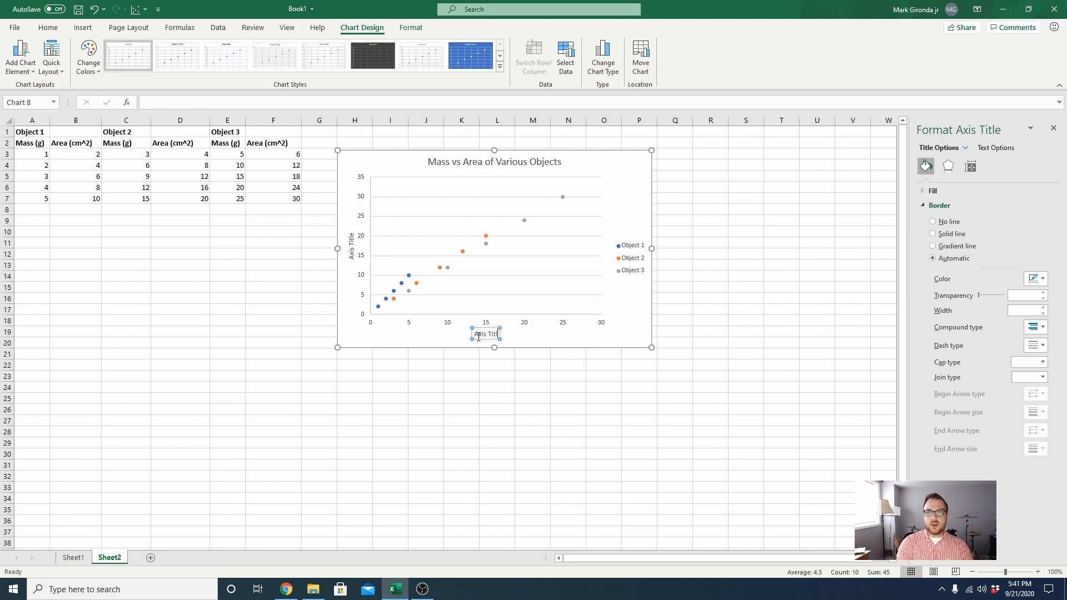
{"action": "key", "text": "BackSpace"}
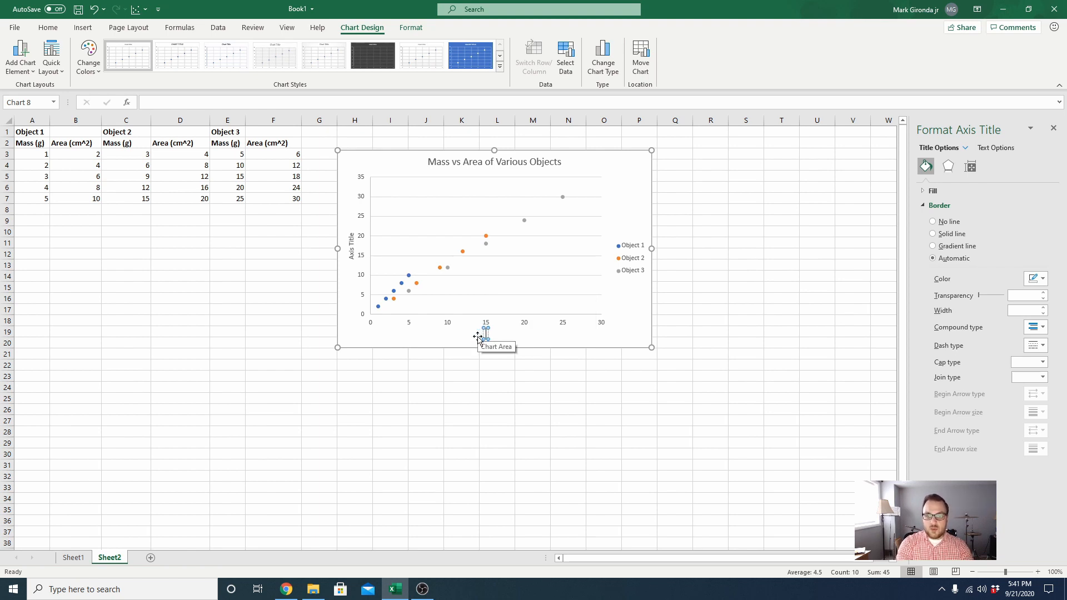
{"action": "type", "text": "Mass (g)"}
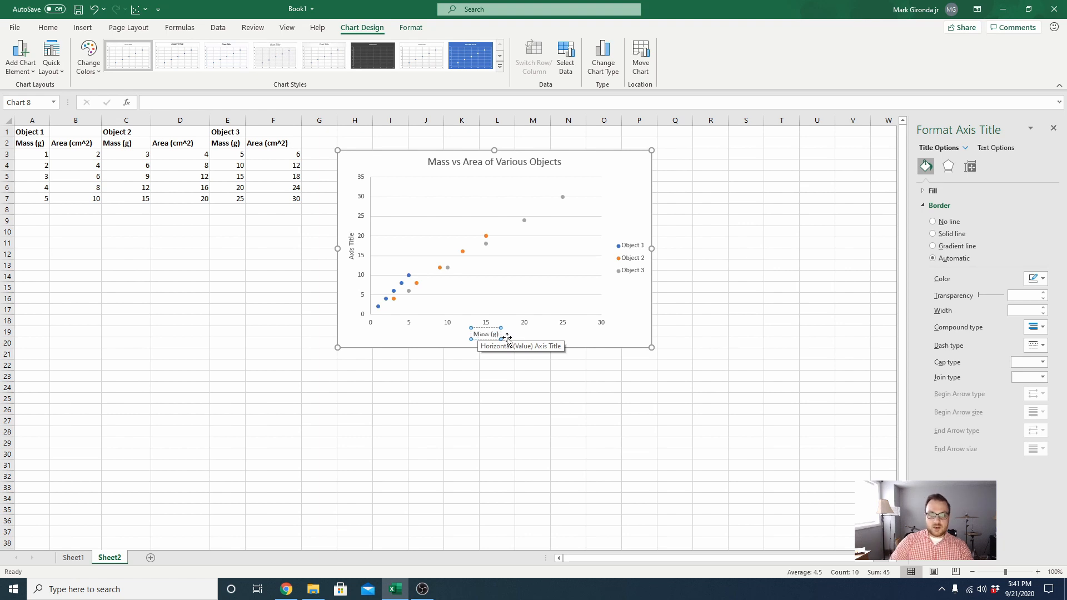
- Replace the vertical axis title with "Area (cm^2)" and shift the chart slightly up and closer to the data table
{"action": "left_click", "coordinate": [350, 240]}
{"action": "double_click", "coordinate": [350, 238]}
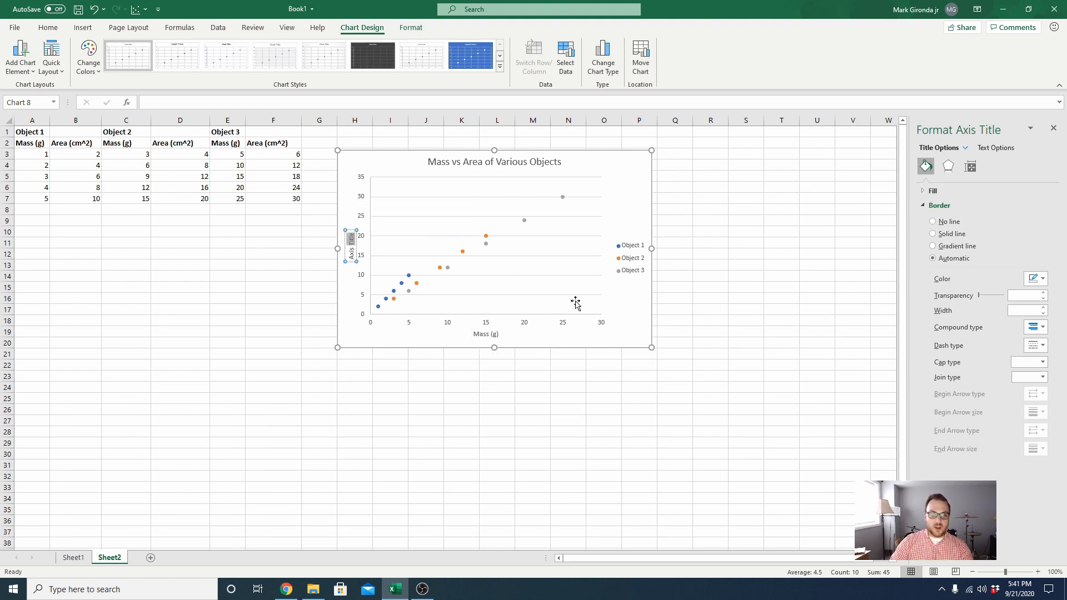
{"action": "key", "text": "BackSpace"}
{"action": "key", "text": "BackSpace"}
{"action": "key", "text": "BackSpace"}
{"action": "key", "text": "BackSpace"}
{"action": "key", "text": "BackSpace"}
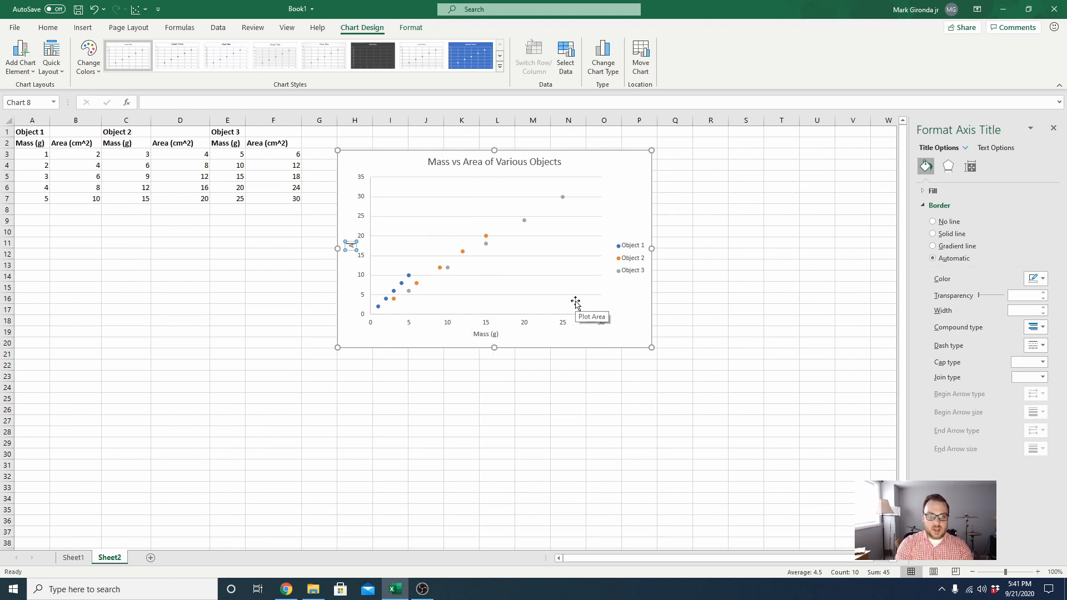
{"action": "type", "text": "rea (cm"}
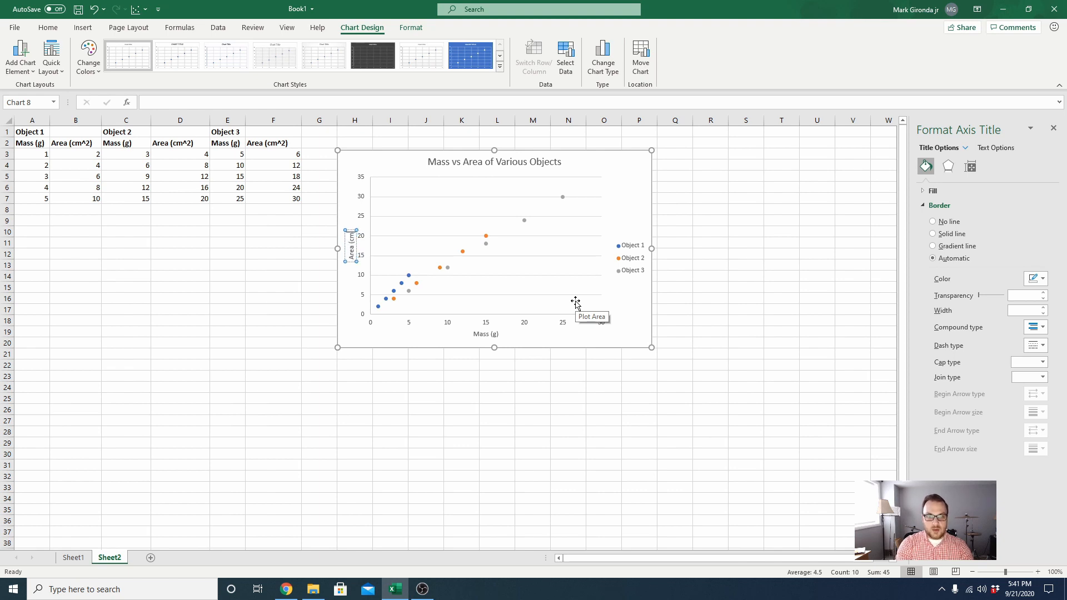
{"action": "type", "text": "^2"}
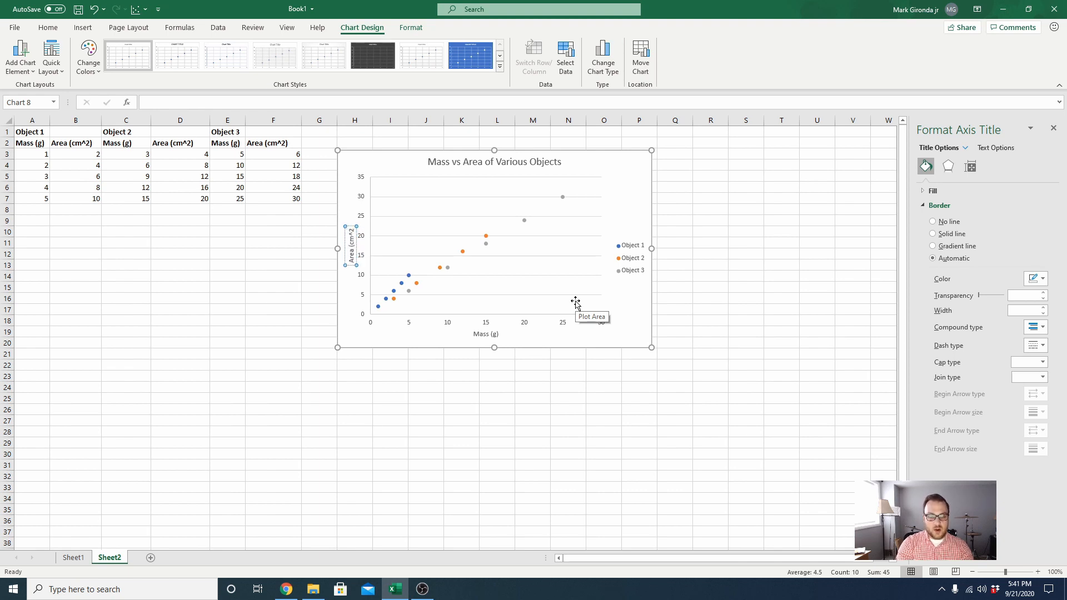
{"action": "type", "text": "))"}
{"action": "left_click", "coordinate": [349, 473]}
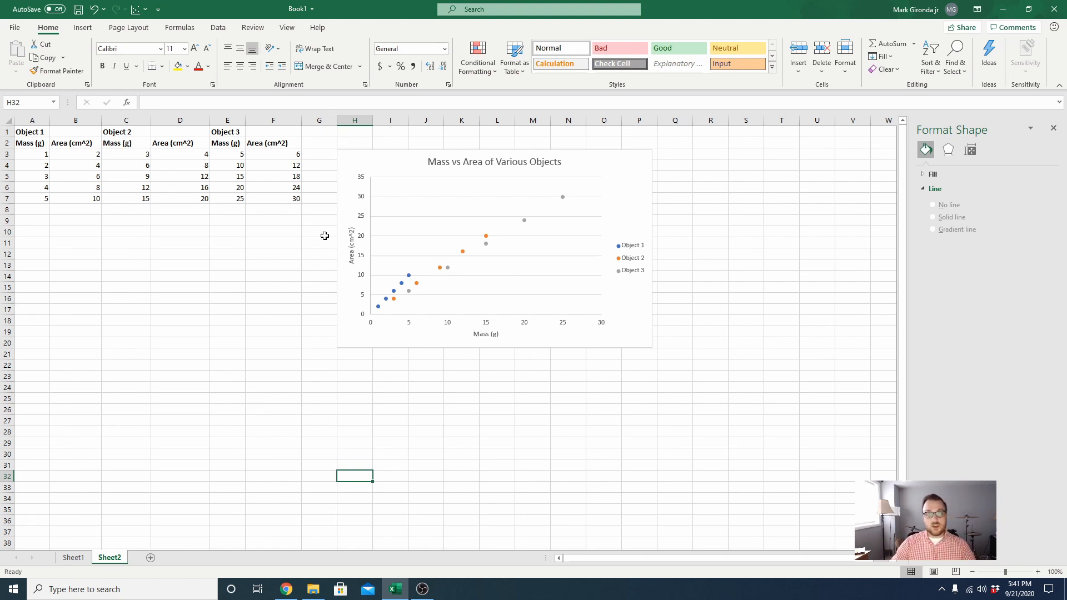
{"action": "left_click_drag", "start_coordinate": [372, 158], "coordinate": [354, 141]}
- Examine which cells feed the Mass vs Area series in the Sheet1 chart, and return to Sheet2
{"action": "left_click", "coordinate": [73, 557]}
{"action": "left_click", "coordinate": [208, 155]}
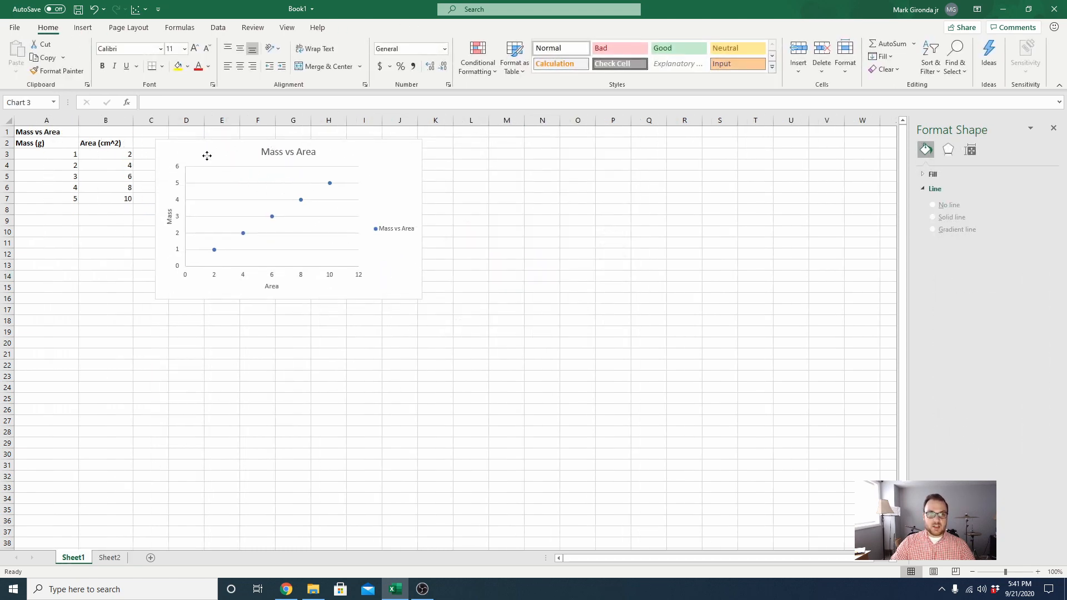
{"action": "left_click", "coordinate": [266, 224]}
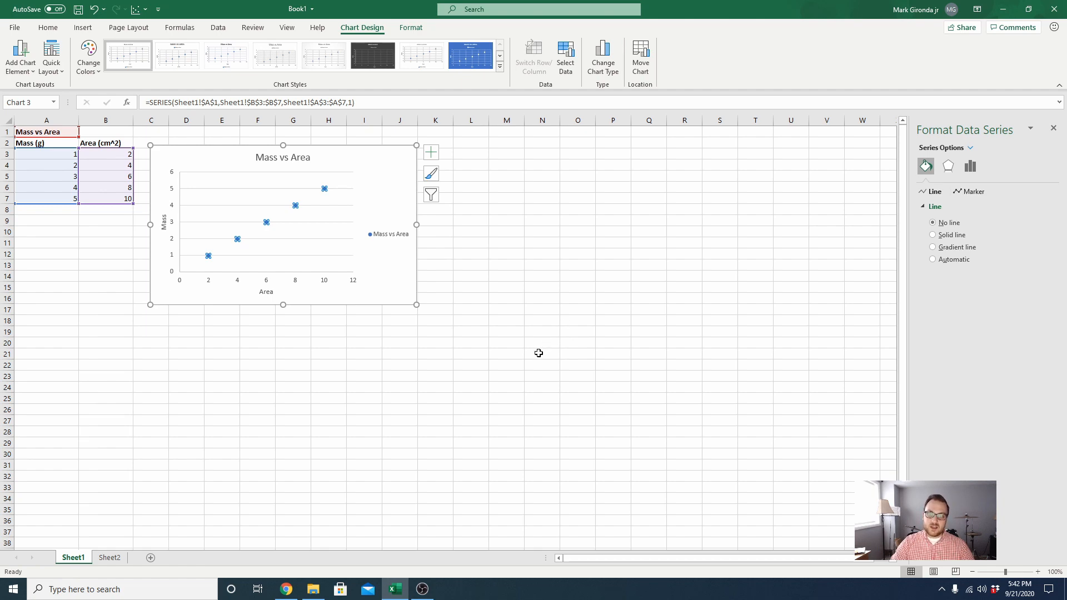
{"action": "left_click", "coordinate": [109, 557]}
{"action": "left_click_drag", "start_coordinate": [215, 306], "coordinate": [201, 301]}
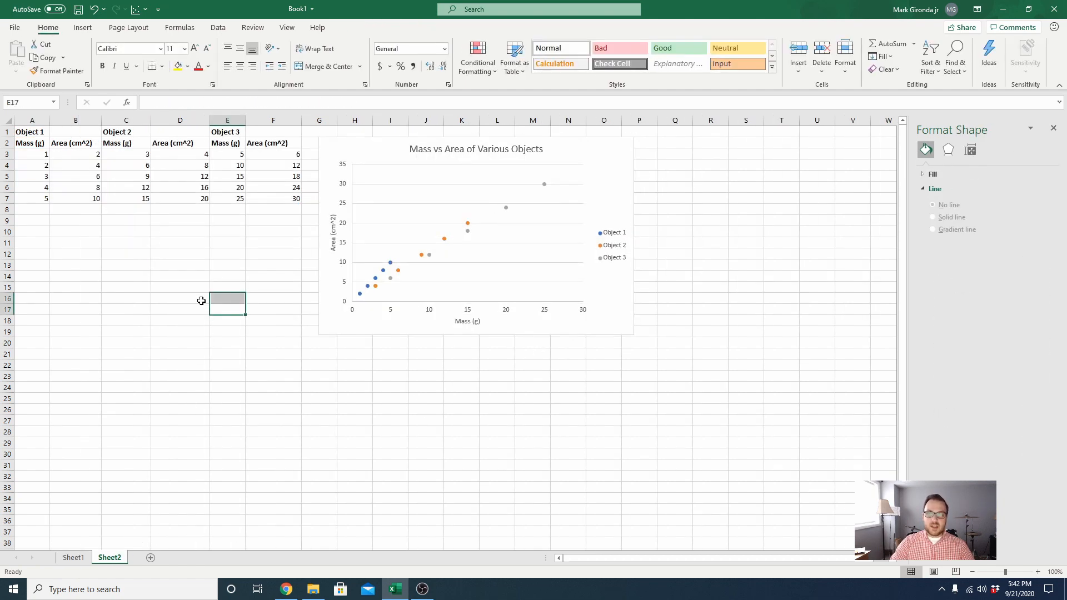